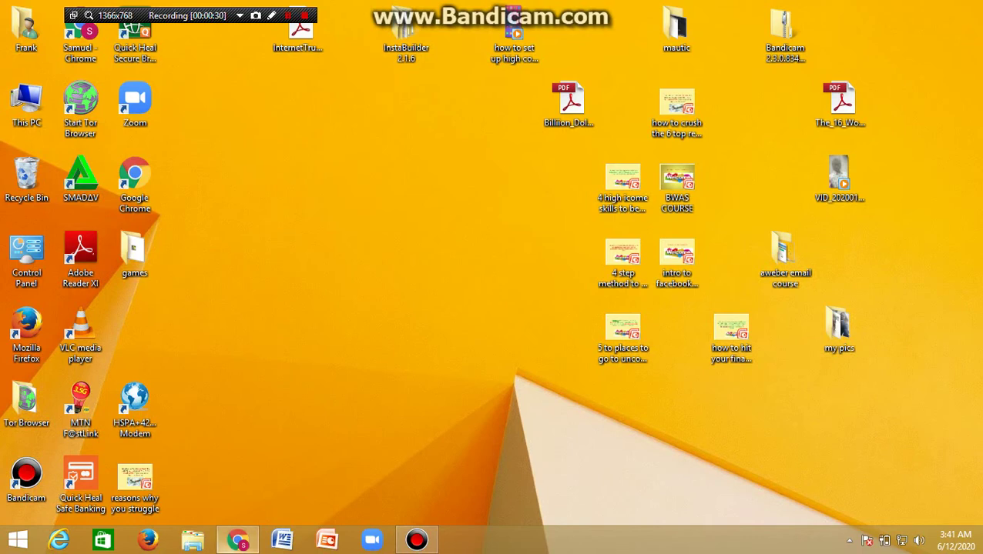
Step: Switch to Chrome and open WordPress from the hosting control panel's Softaculous Apps Installer section
click(238, 539)
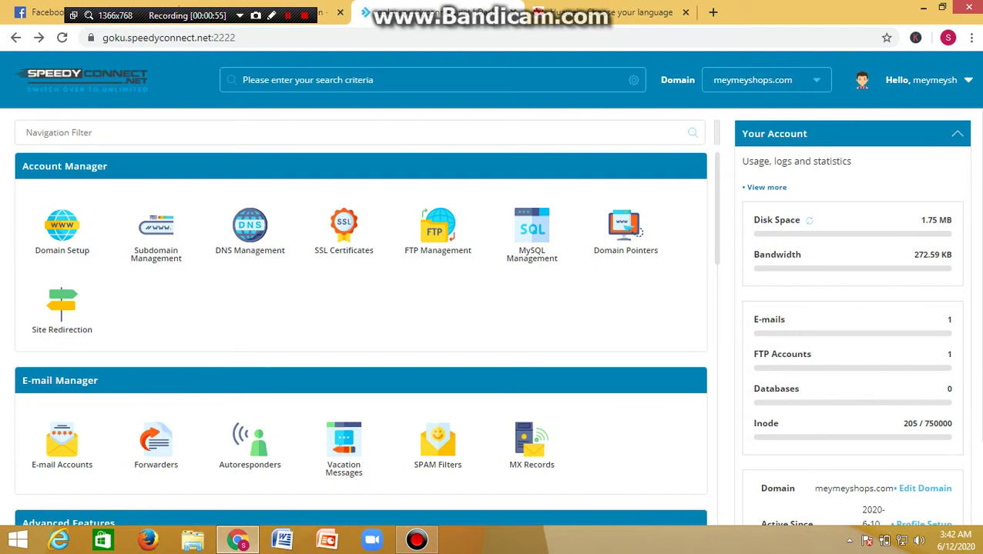
scroll(360, 323, down, 1)
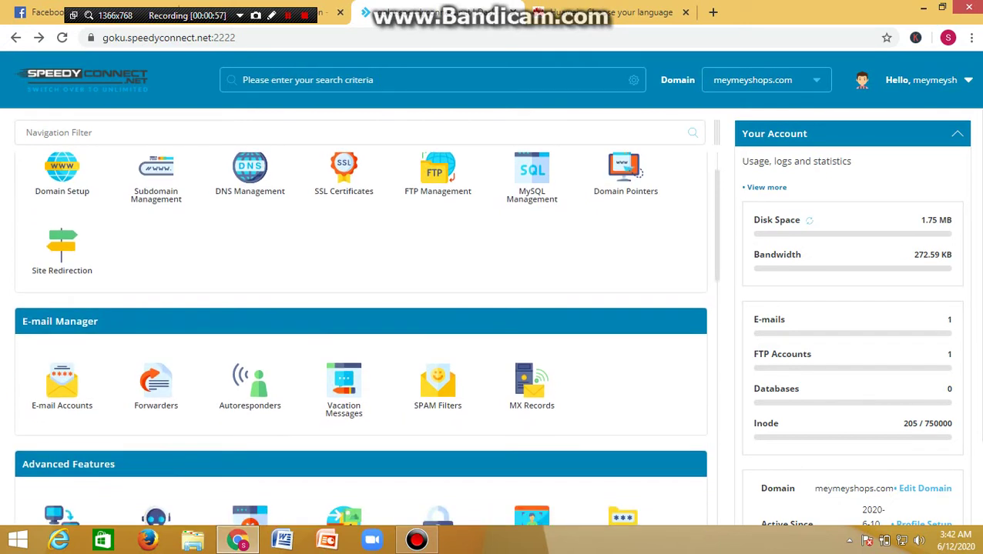
scroll(360, 323, up, 1)
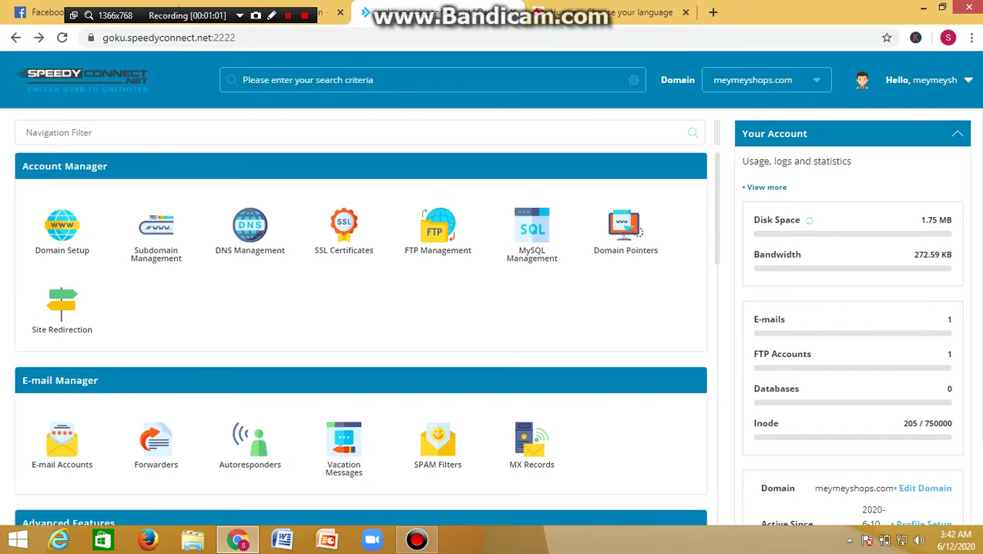
scroll(360, 323, down, 1)
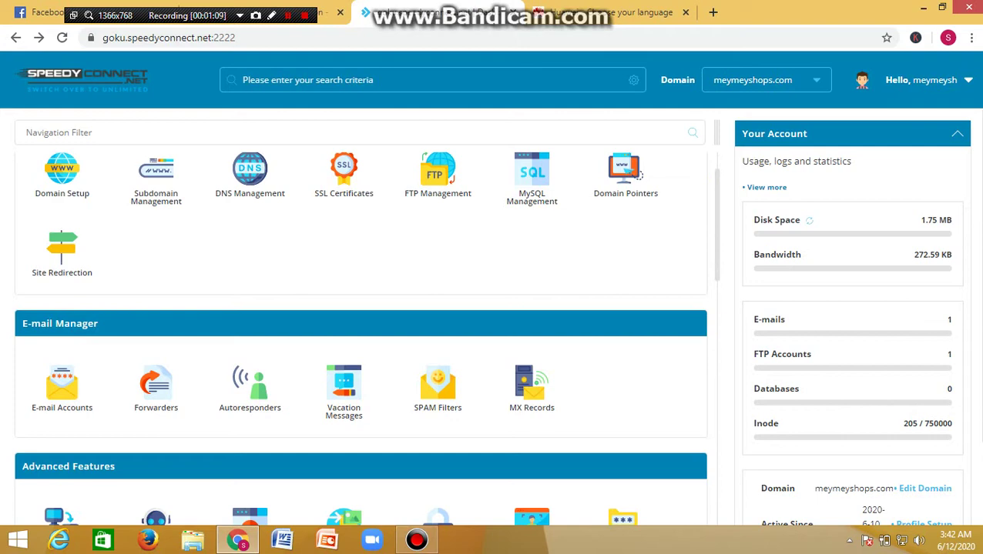
scroll(361, 339, down, 3)
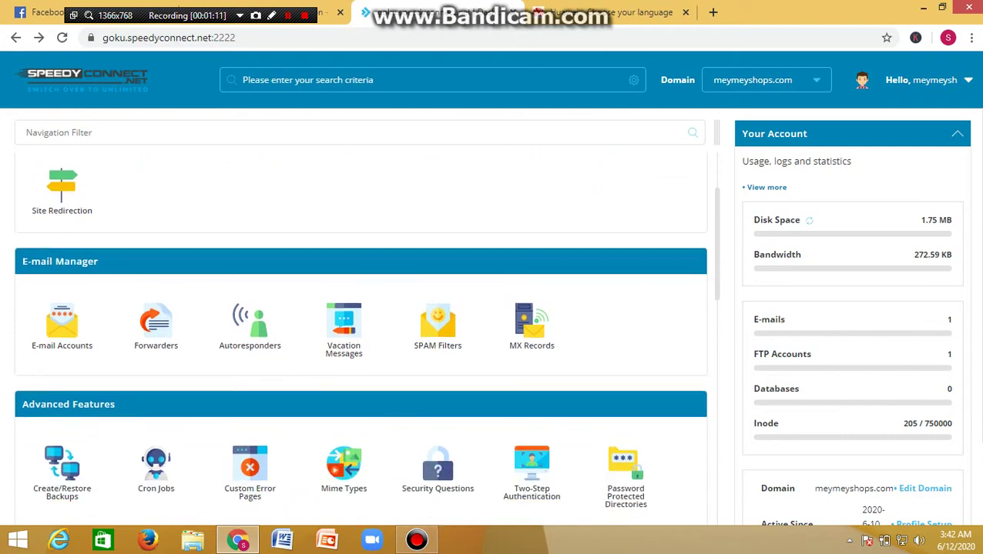
scroll(360, 338, down, 5)
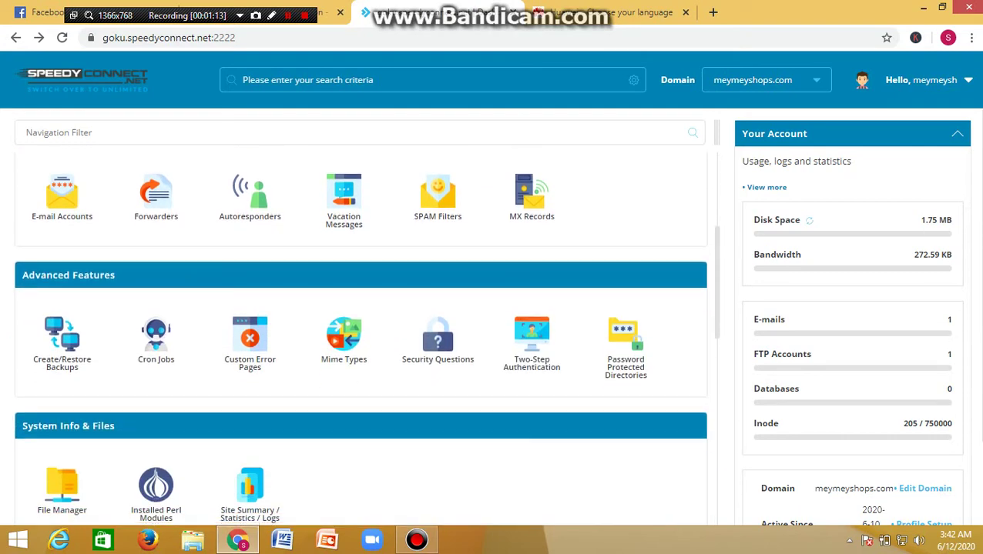
scroll(249, 373, down, 5)
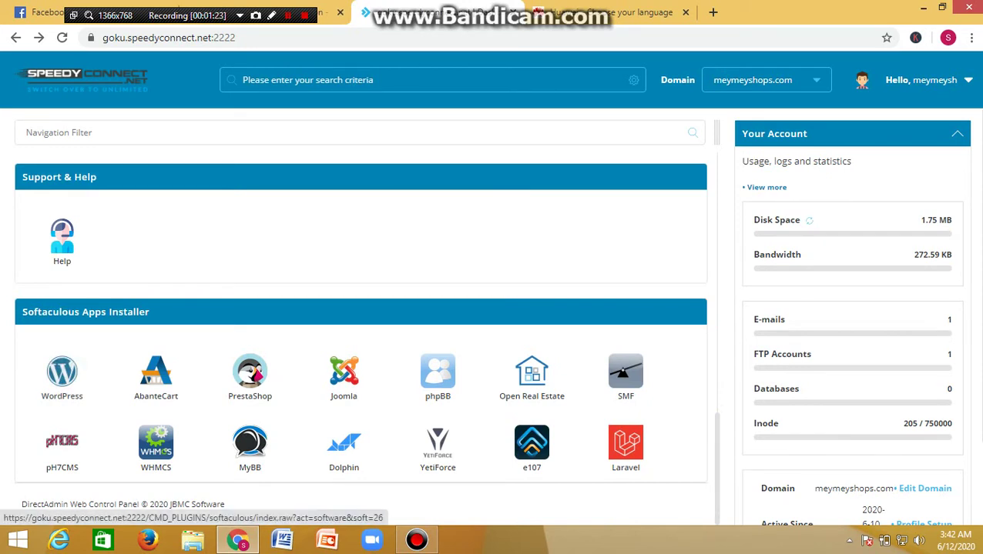
click(61, 373)
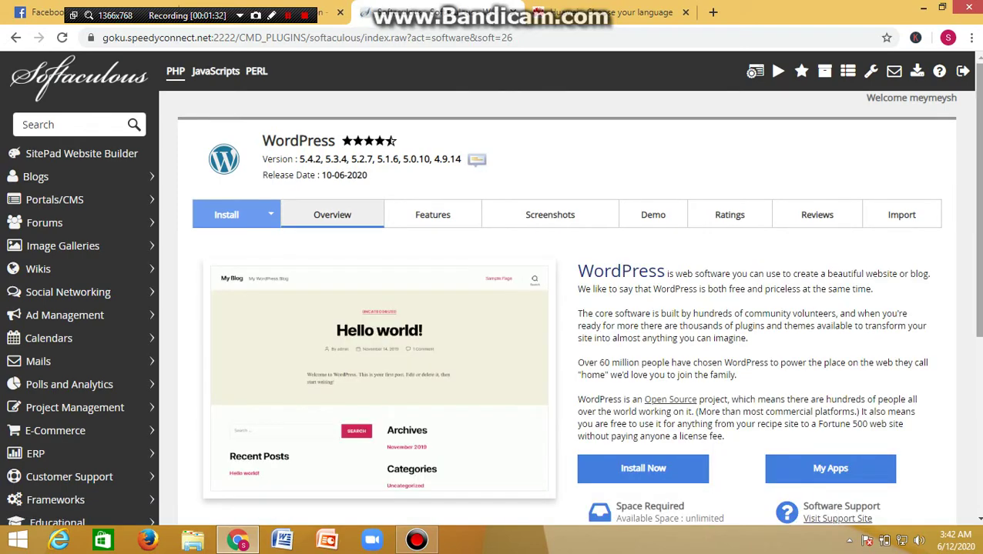
Step: Open the WordPress installation form from its Softaculous overview page
scroll(570, 308, down, 1)
scroll(570, 308, down, 2)
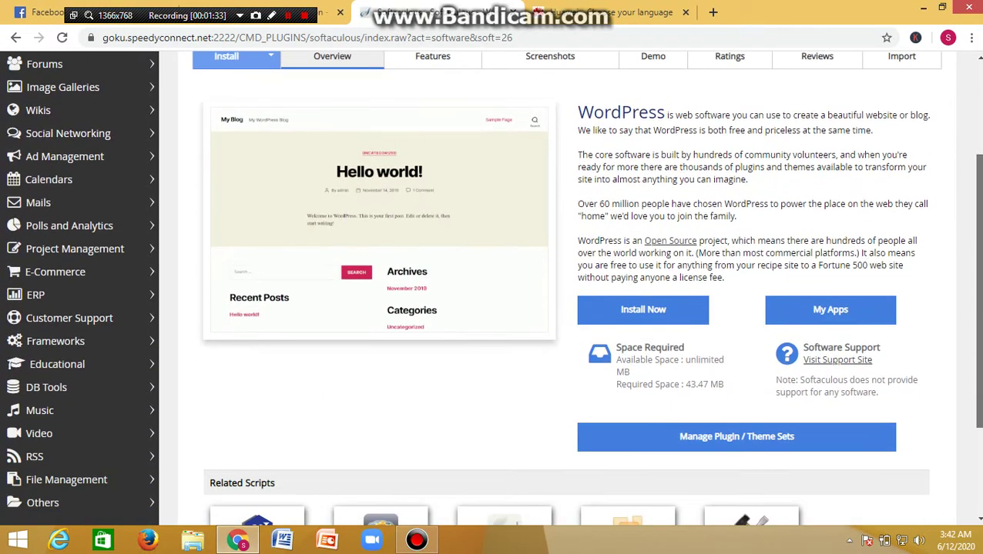
scroll(643, 231, down, 1)
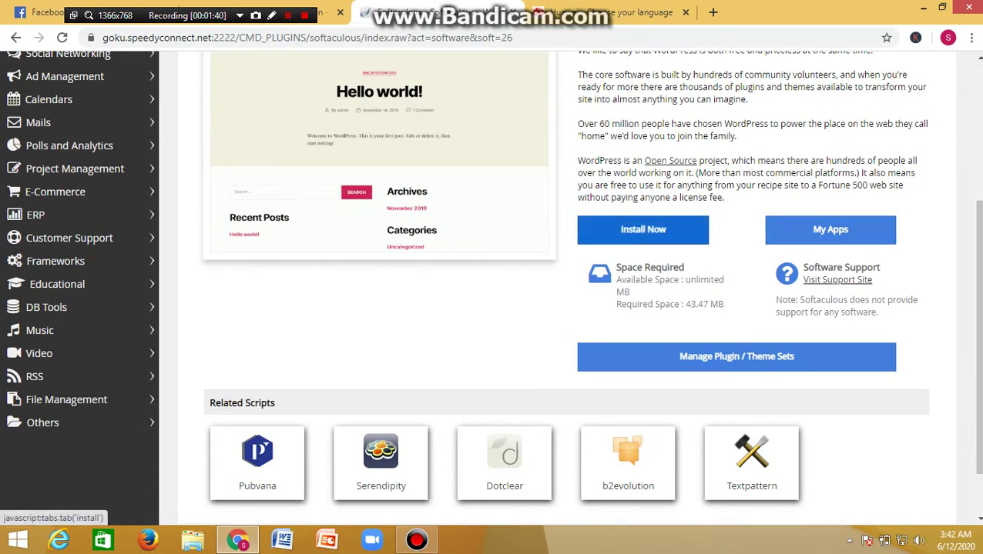
click(643, 229)
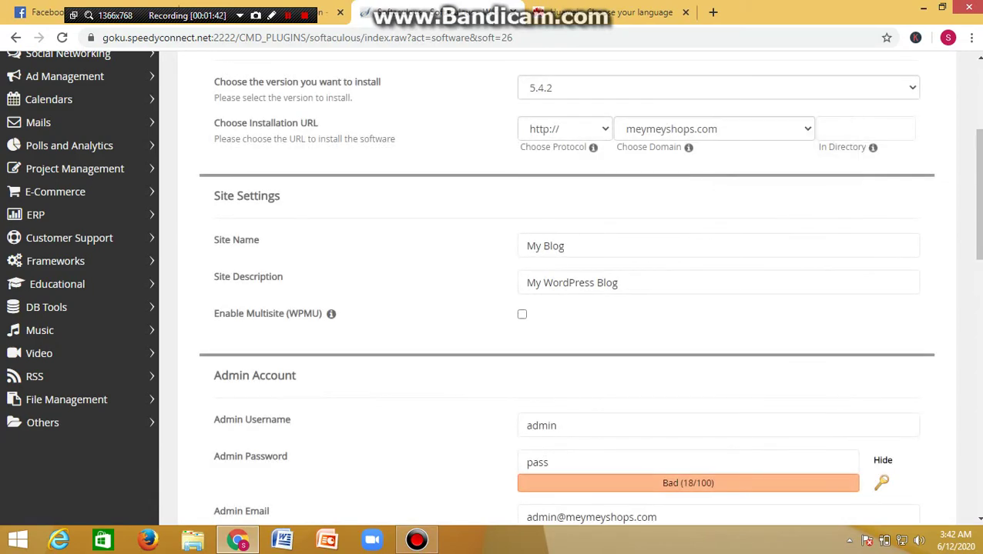
Step: Keep the default software setup and site settings, and set the Admin Username to meyMEY
scroll(570, 285, up, 3)
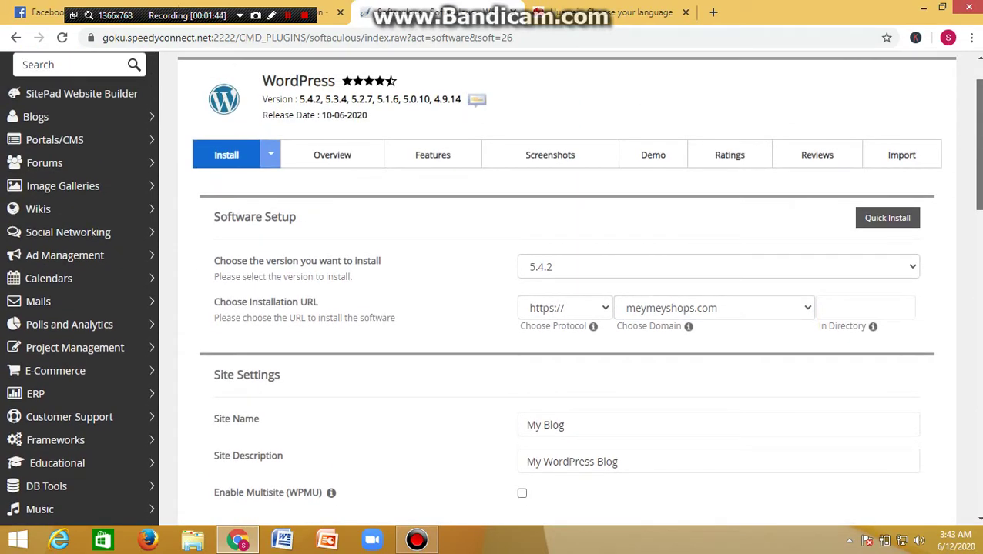
scroll(570, 284, down, 1)
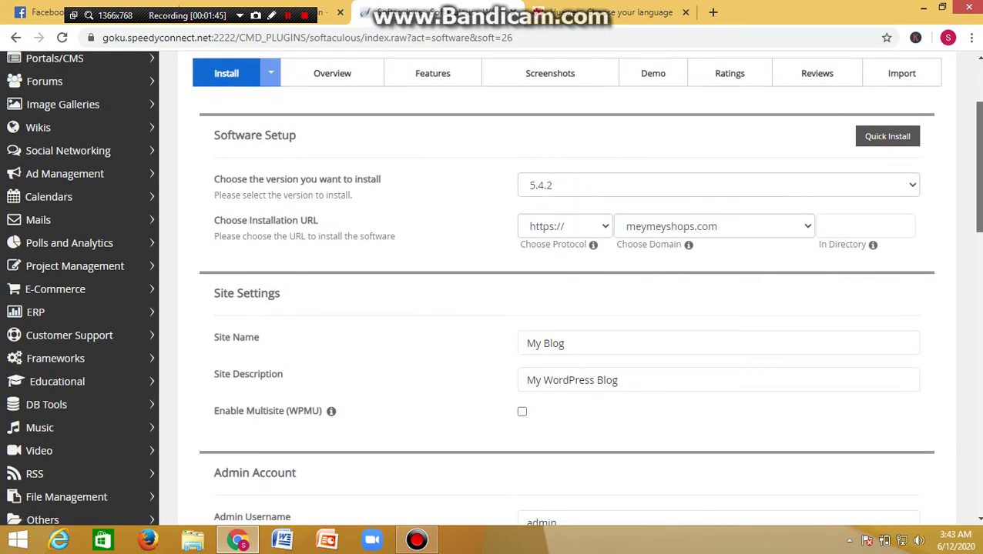
scroll(570, 285, down, 1)
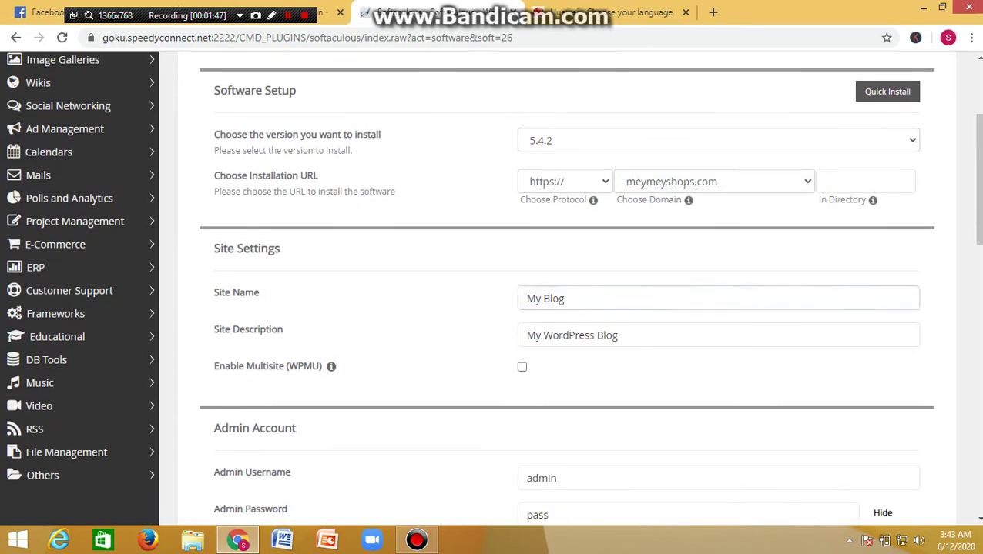
click(693, 335)
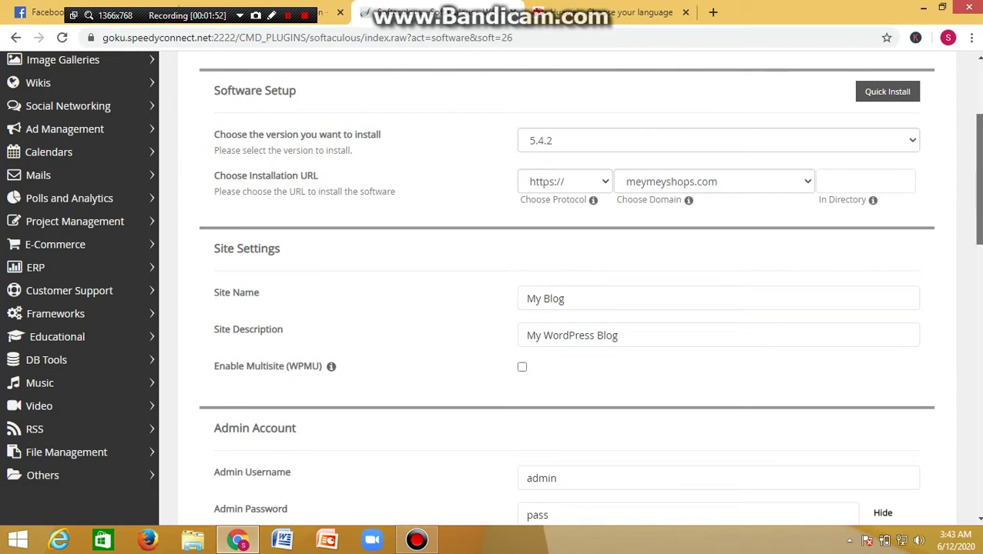
scroll(492, 287, down, 1)
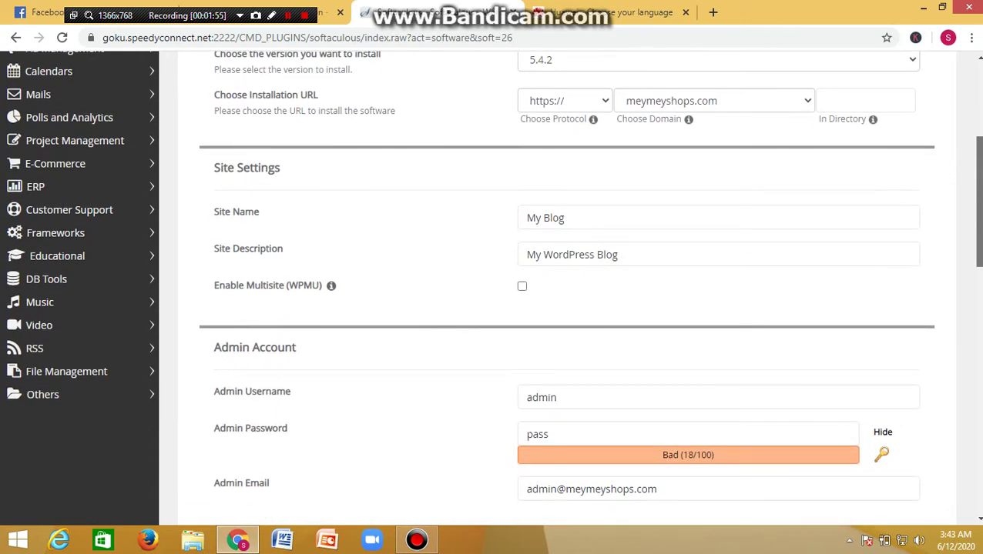
scroll(493, 287, down, 2)
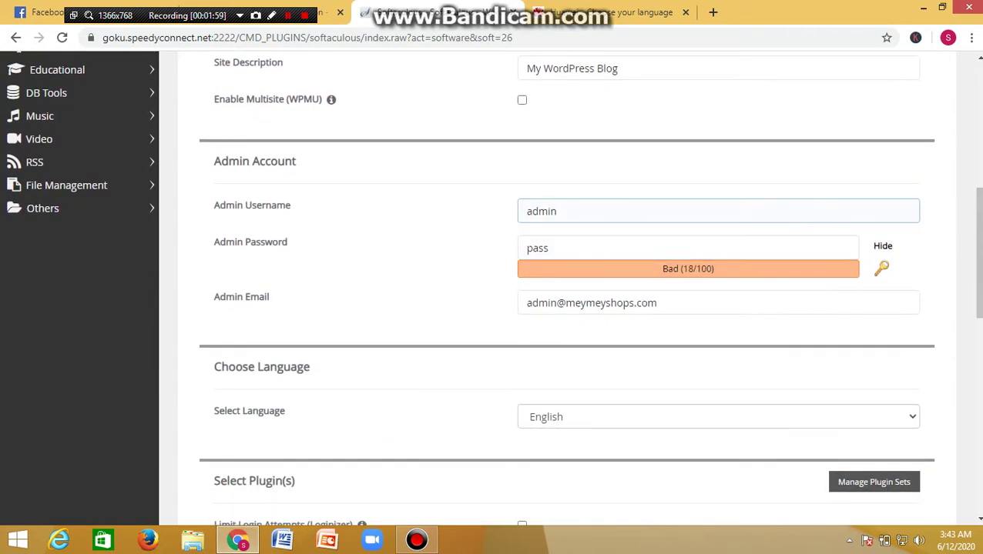
drag(557, 211, 526, 211)
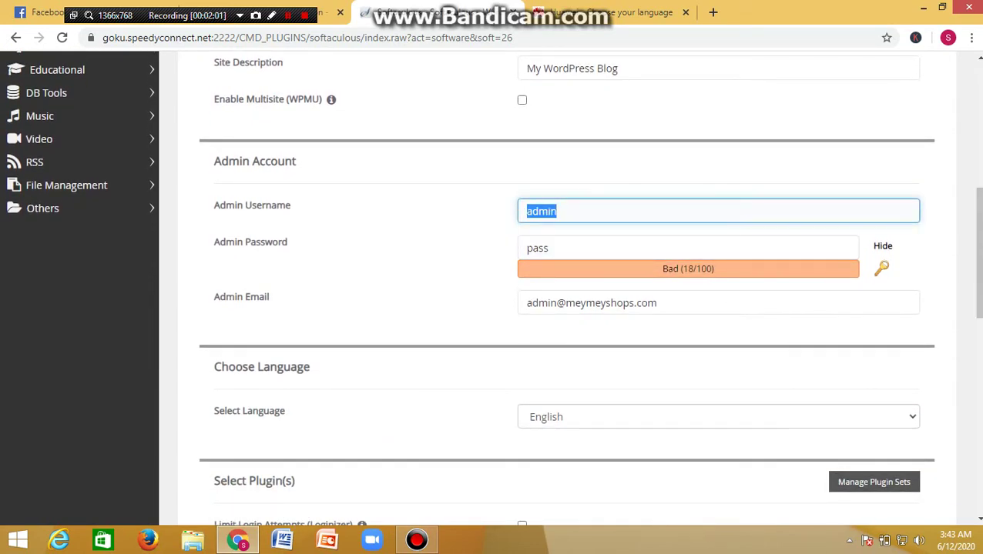
text(meyMEY)
key(Tab)
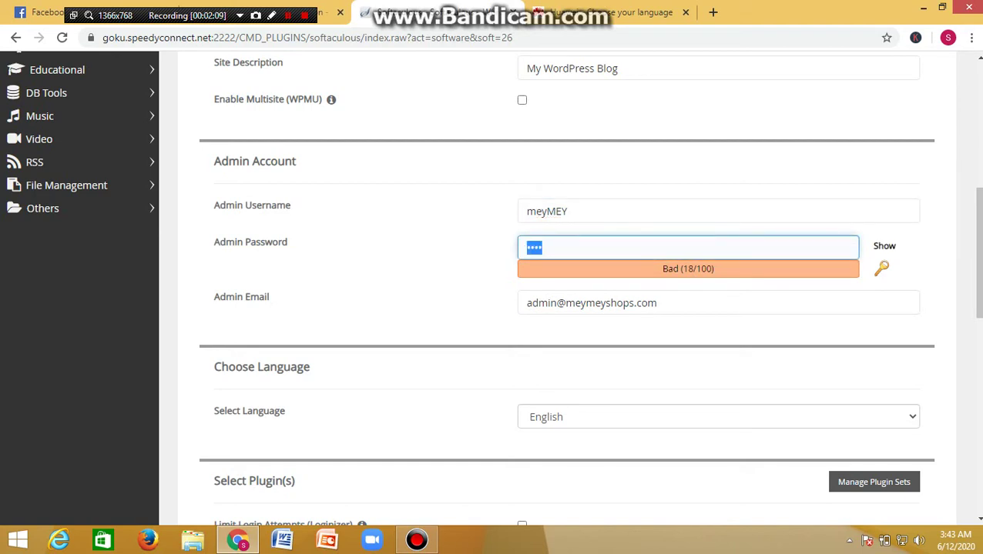
text(m)
click(568, 211)
text(GH)
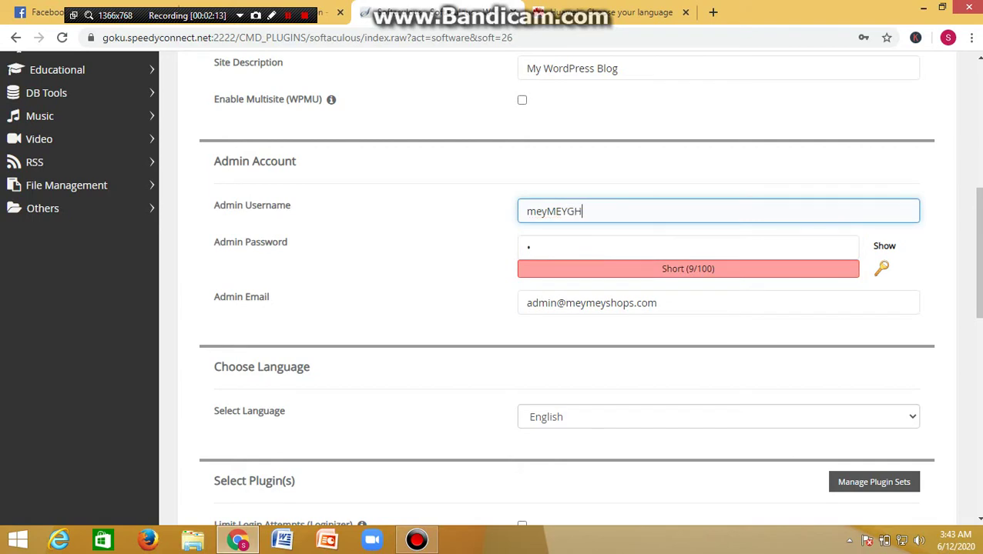
key(BackSpace)
key(BackSpace)
Step: Replace the default Admin Password of the WordPress admin account with a stronger password
key(Tab)
text(••••••)
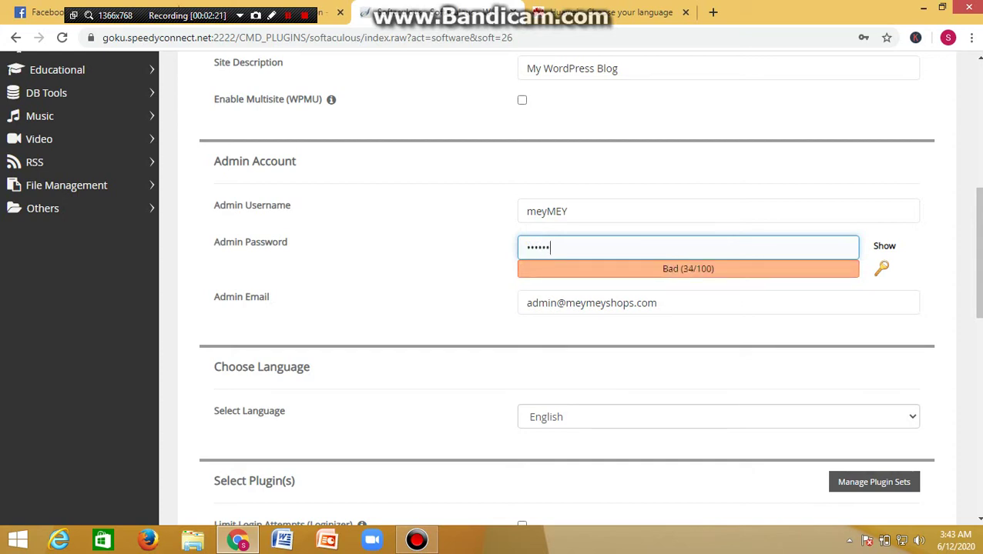
text(•••)
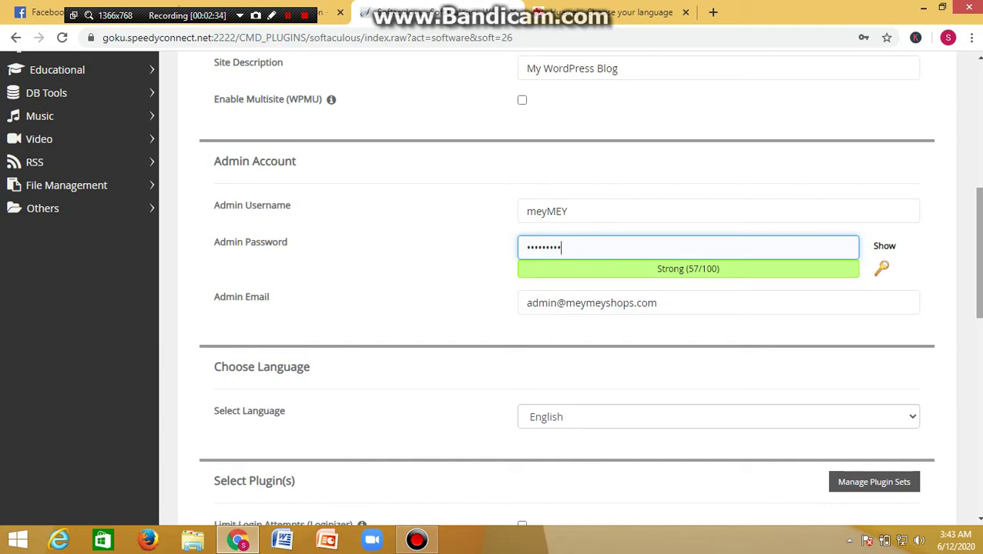
Step: Install WordPress on meymeyshops.com without selecting a theme, and dismiss the browser's offer to save the password
scroll(569, 288, down, 3)
scroll(569, 288, down, 4)
scroll(569, 288, down, 3)
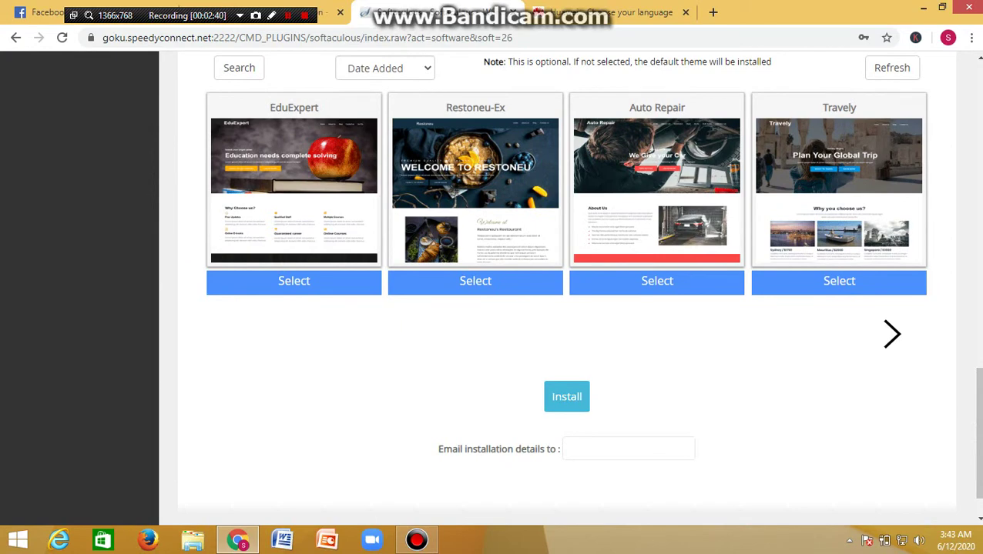
click(566, 397)
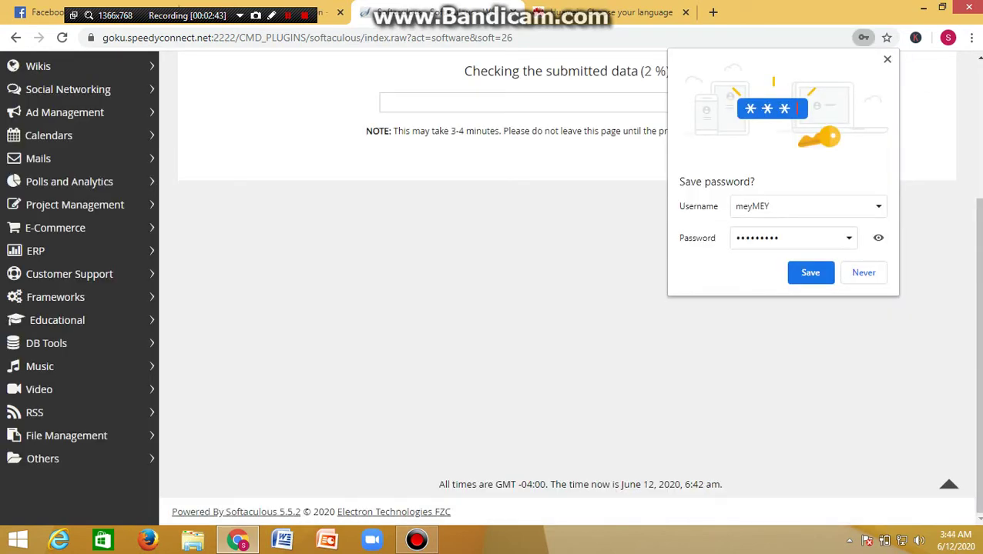
click(886, 60)
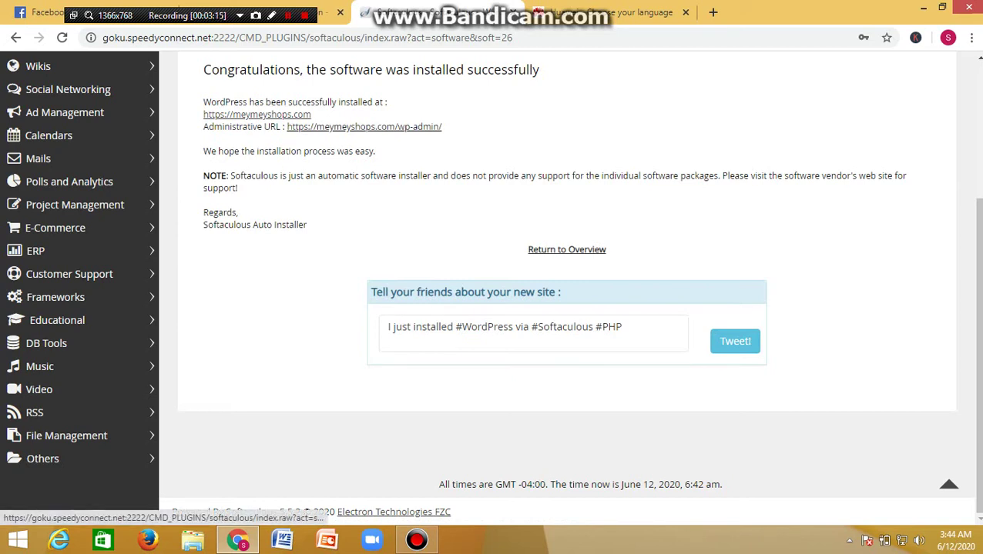
Step: Open the new site's WordPress administration dashboard and go to the page for adding new plugins
click(363, 126)
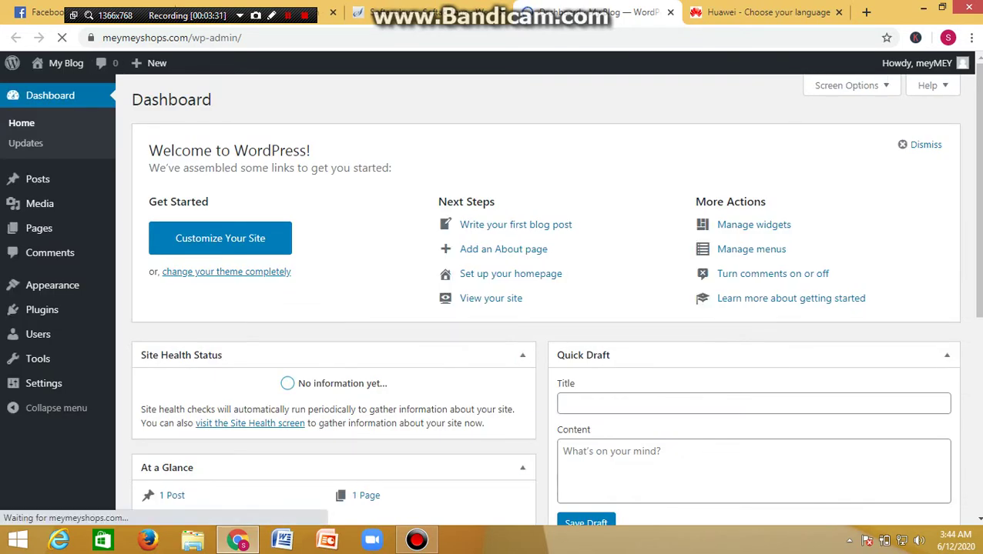
scroll(539, 308, down, 1)
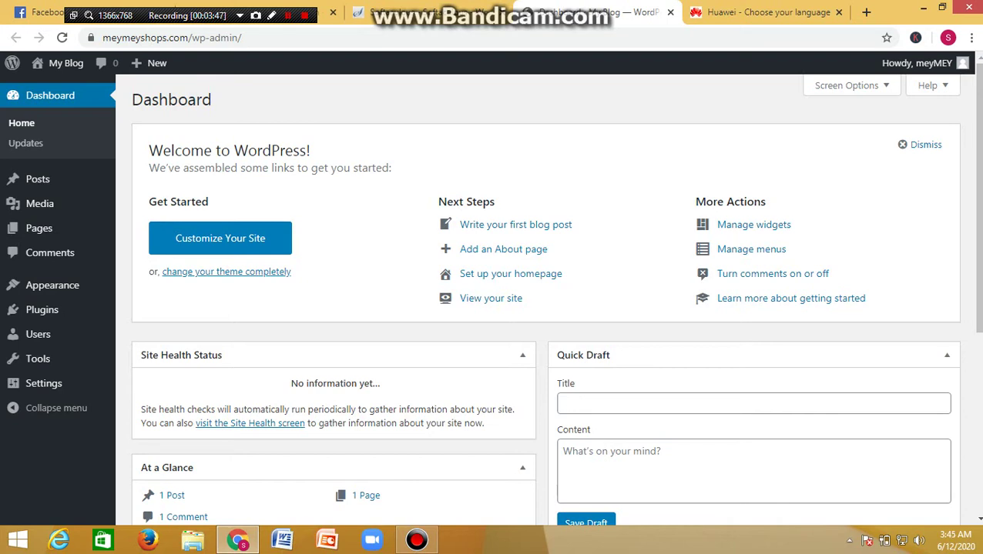
mouse_move(42, 310)
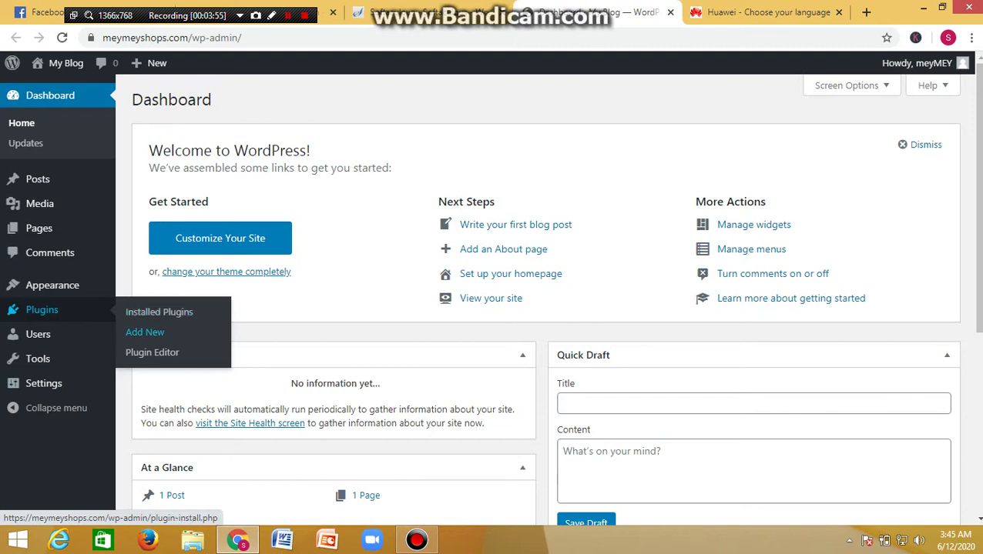
click(145, 332)
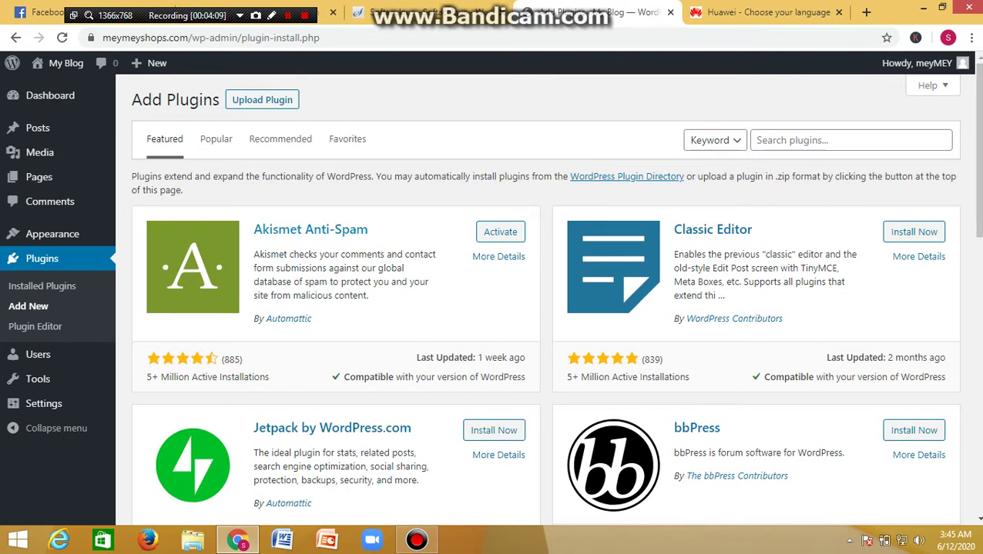
Step: Start a plugin upload in WordPress and choose the compressed instabuilder2 file from the InstaBuilder 2.1.6 Plugin folder
scroll(545, 292, down, 2)
scroll(545, 301, down, 1)
scroll(545, 300, up, 3)
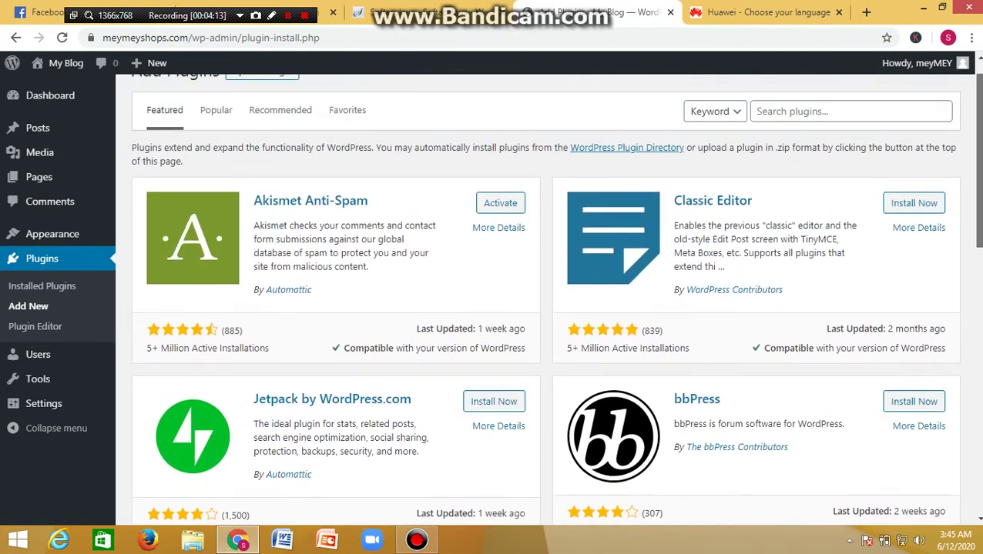
scroll(545, 292, up, 1)
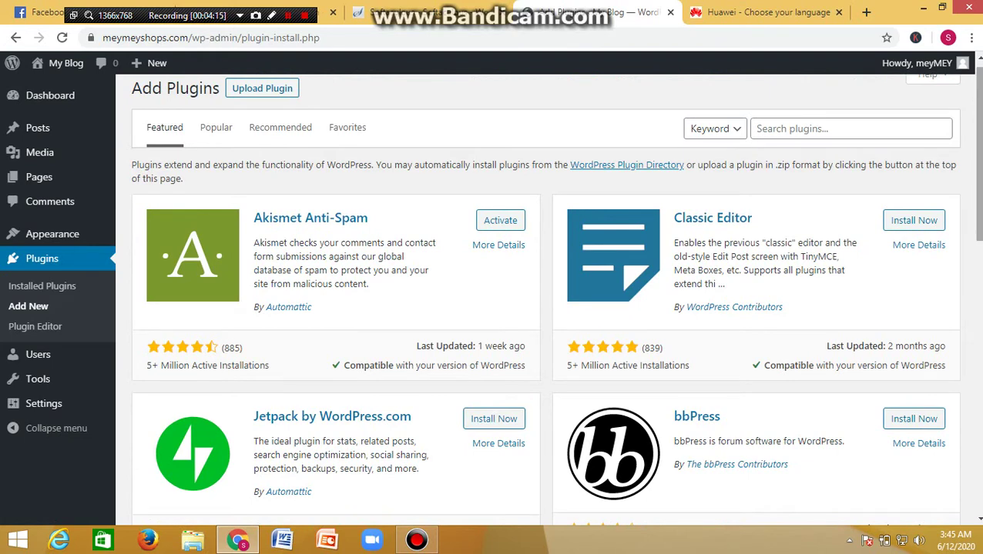
scroll(545, 293, up, 1)
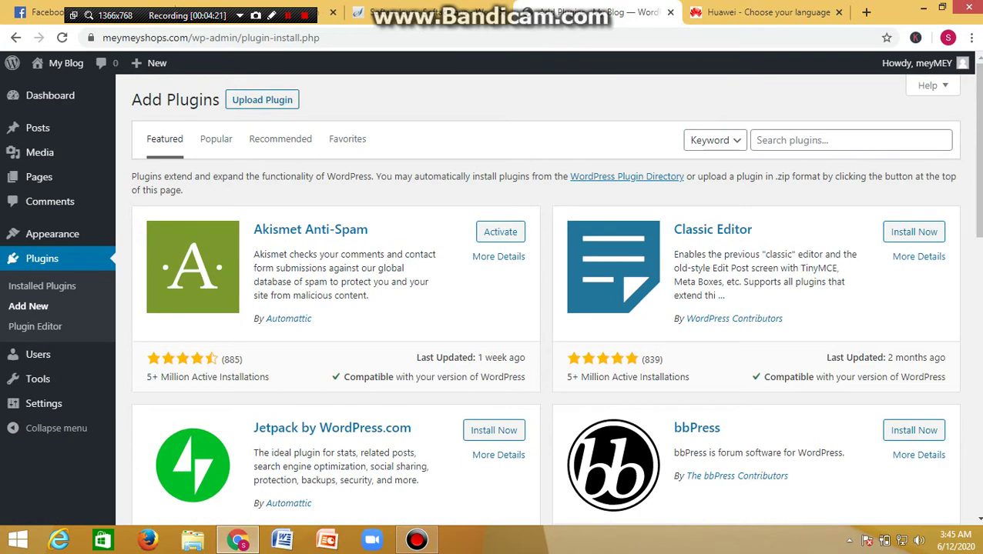
click(262, 100)
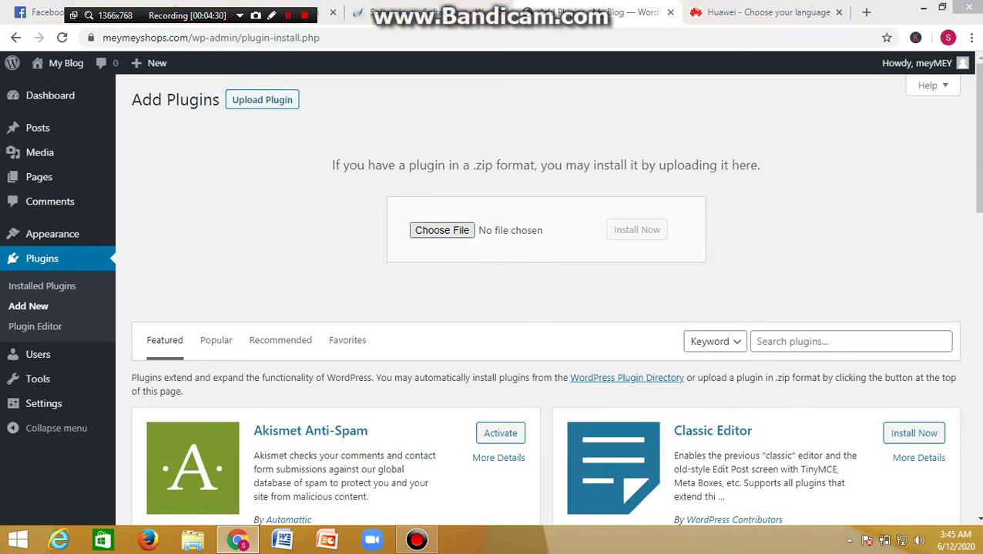
click(441, 231)
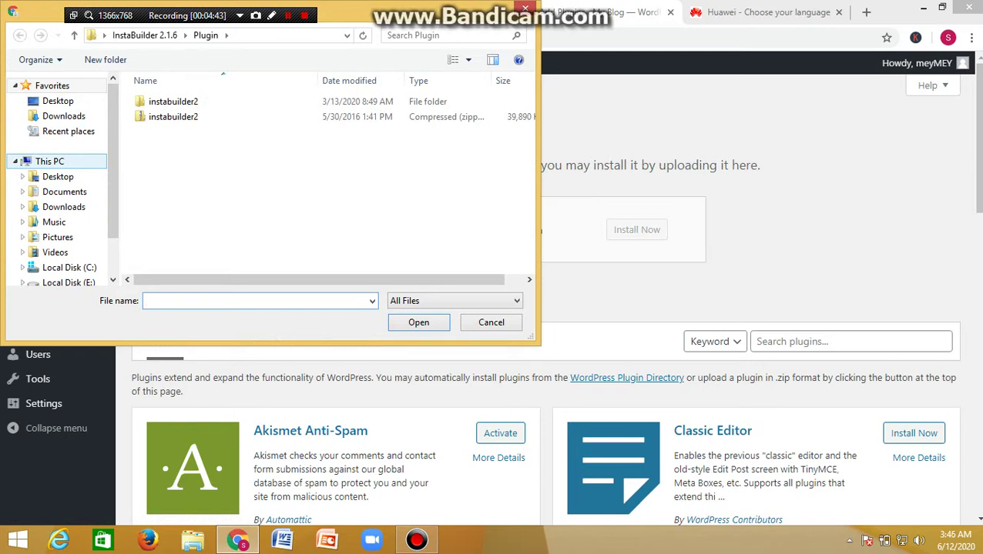
click(174, 117)
click(144, 300)
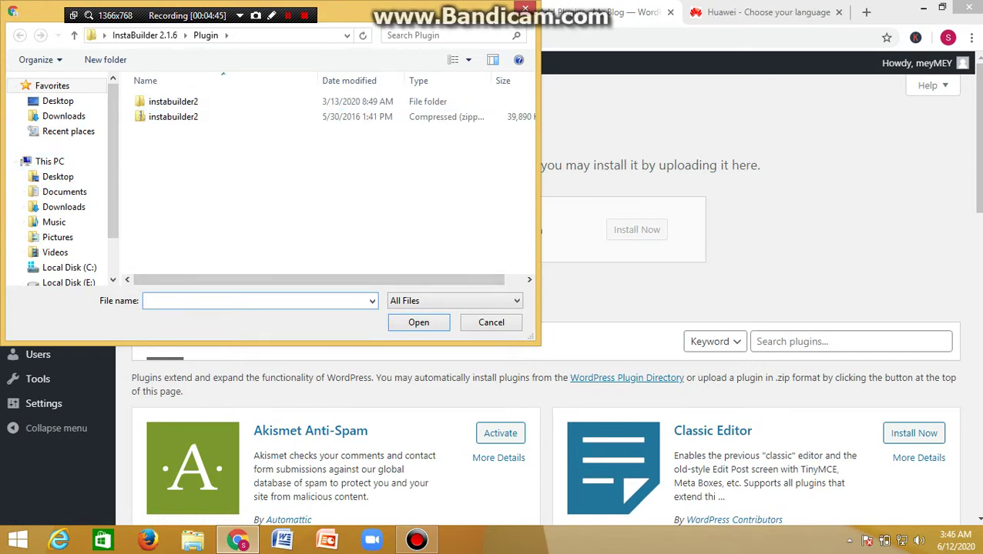
click(173, 116)
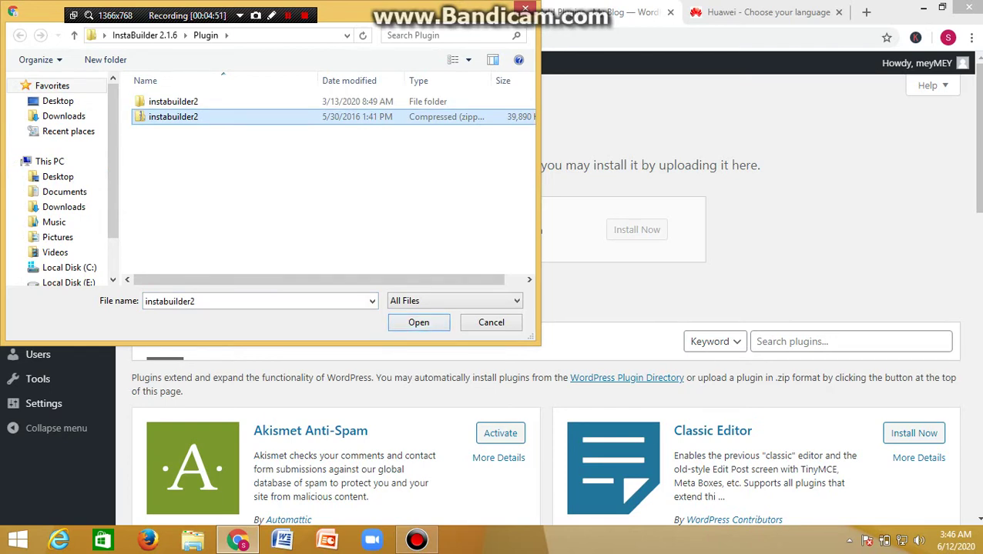
key(Return)
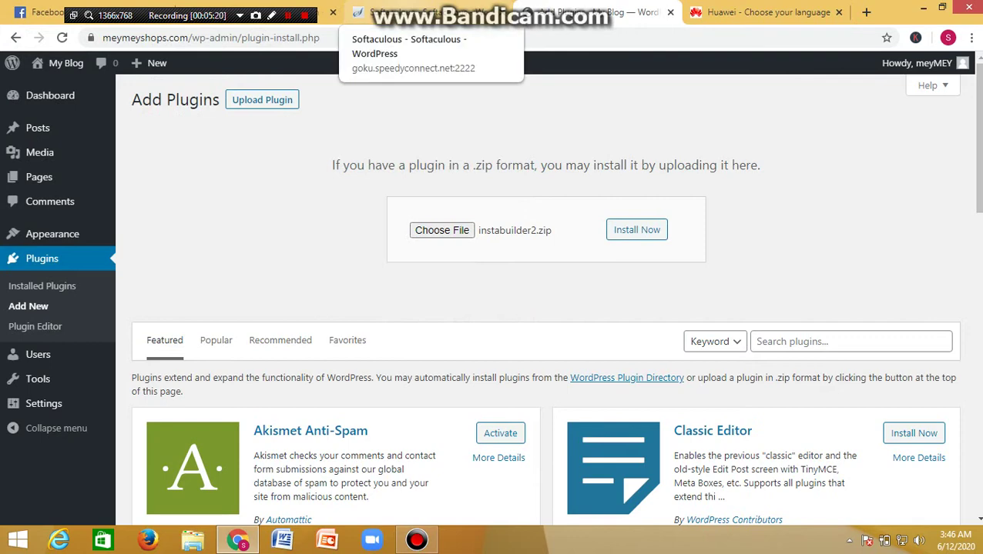
Step: Return to the Softaculous page and go from there to the hosting control panel
click(400, 12)
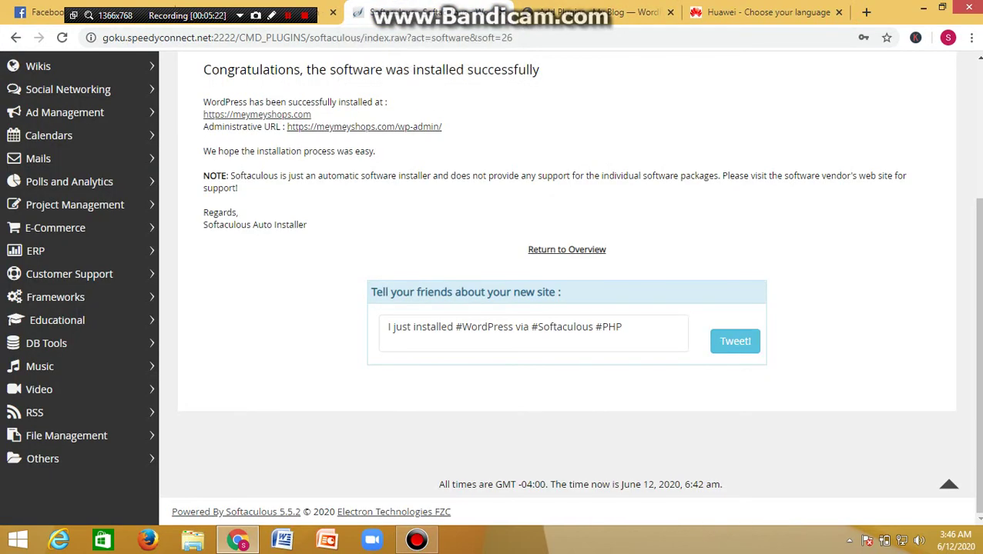
scroll(566, 293, up, 3)
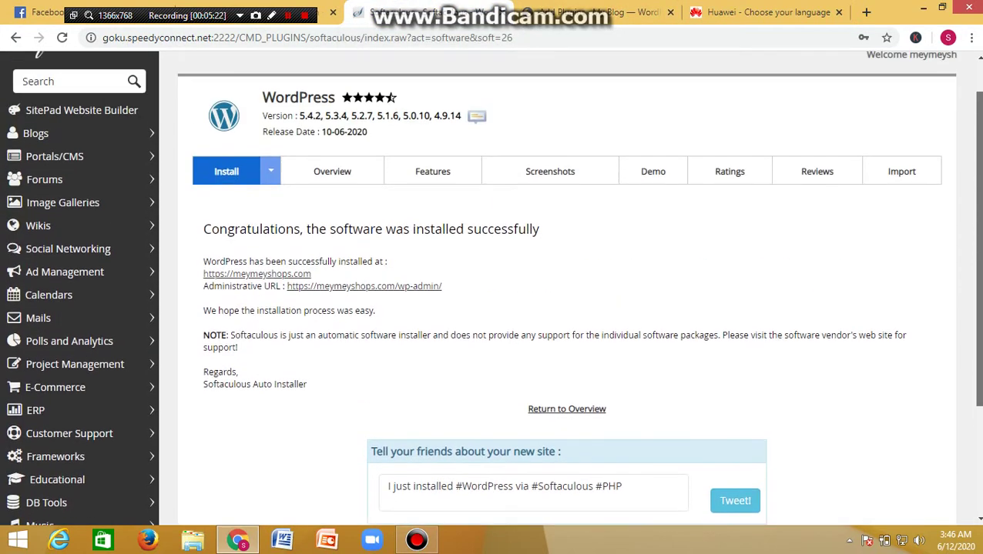
scroll(567, 293, up, 1)
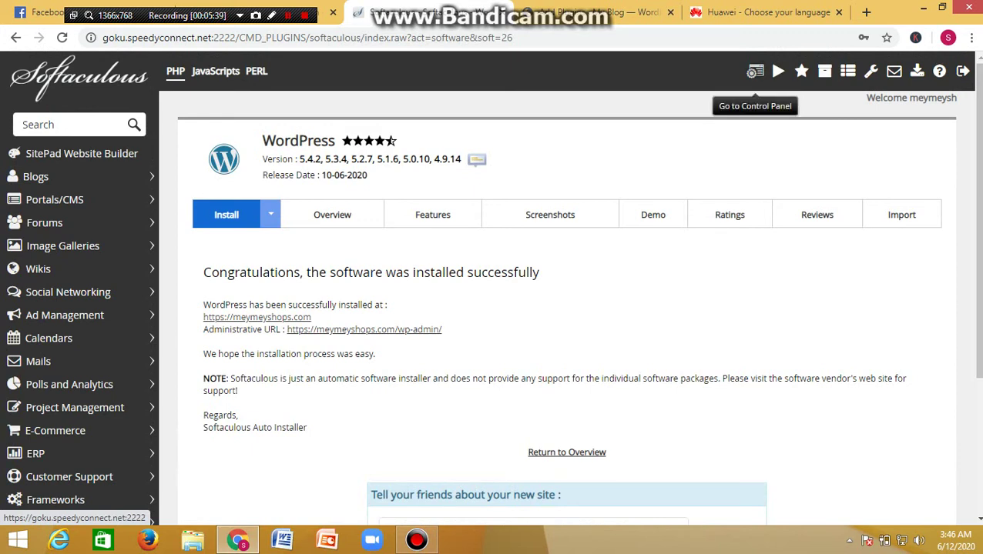
click(754, 71)
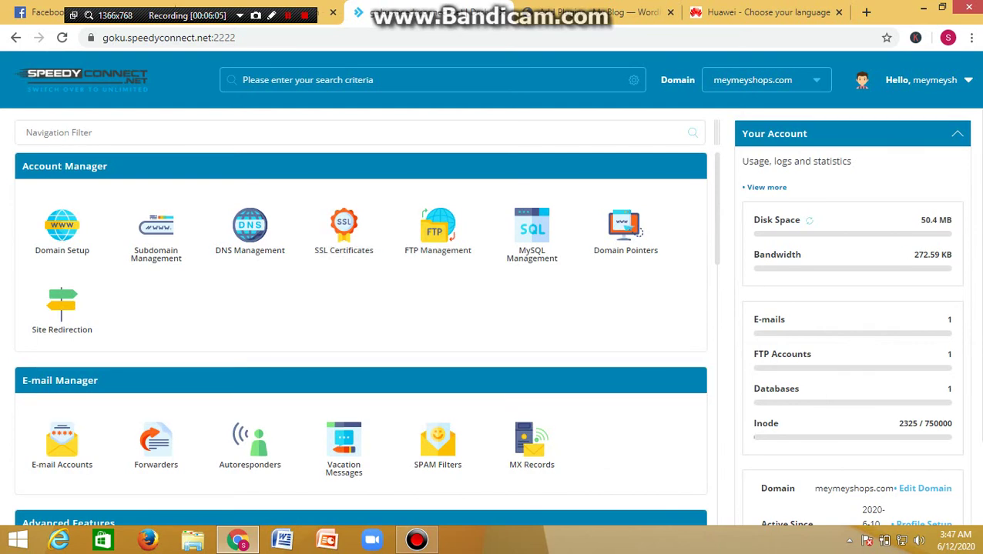
Step: Open the hosting account's File Manager from the System Info & Files section
scroll(360, 324, down, 1)
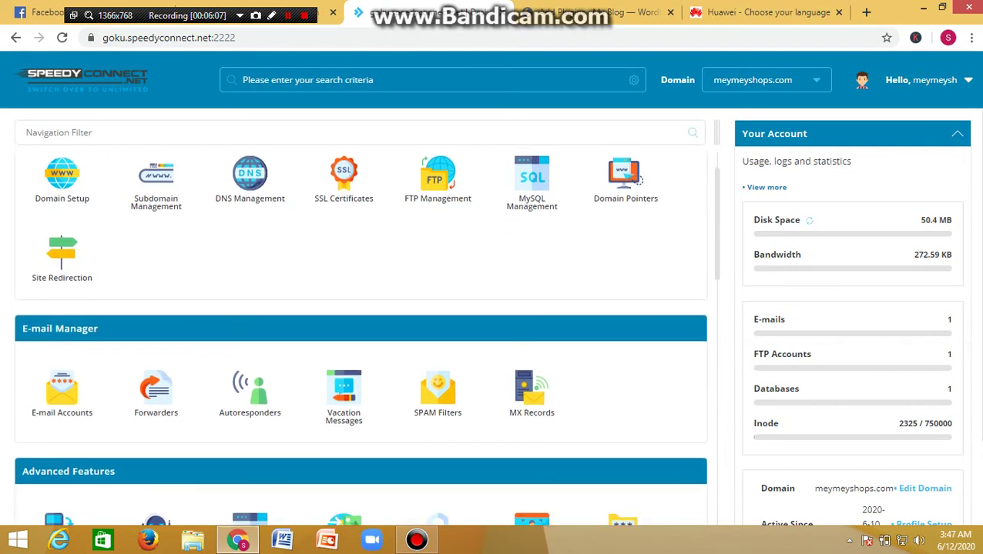
scroll(360, 339, up, 1)
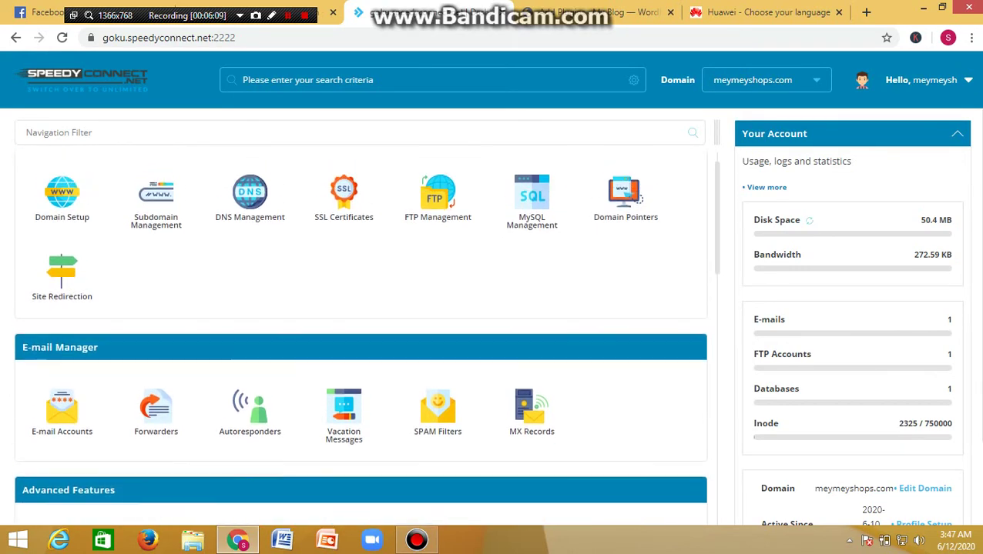
scroll(361, 339, down, 1)
scroll(360, 339, down, 4)
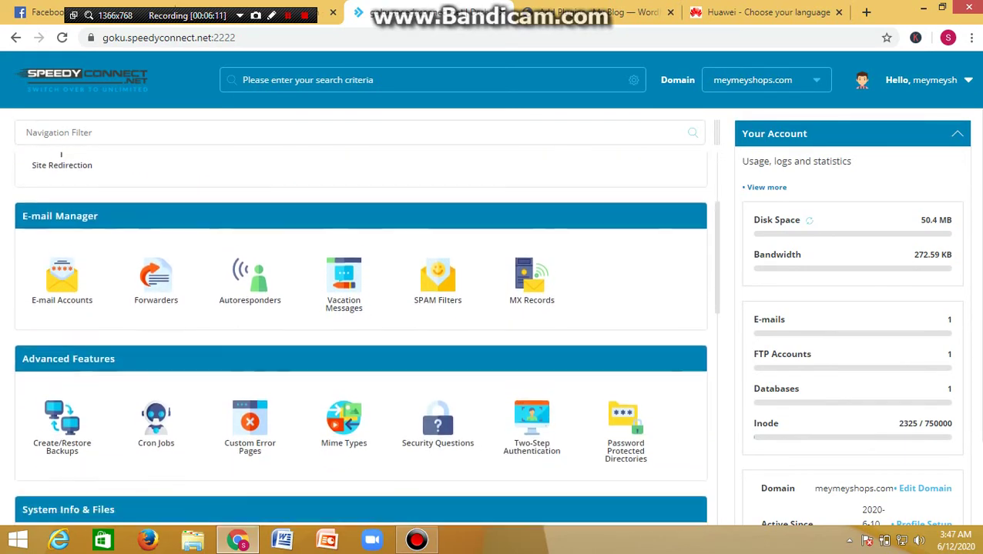
scroll(361, 339, down, 1)
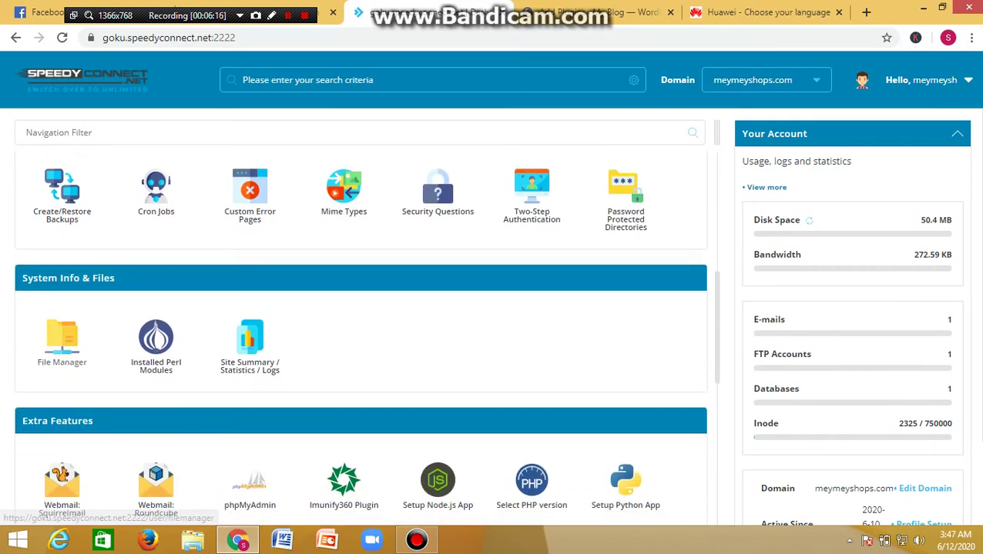
click(61, 342)
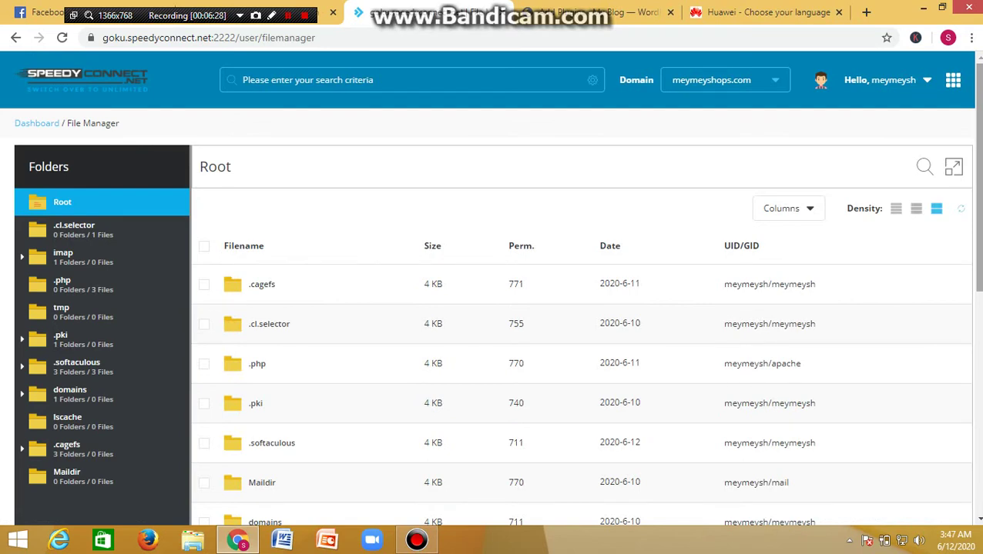
Step: Open the public_html folder of meymeyshops.com from the root directory
scroll(493, 308, down, 3)
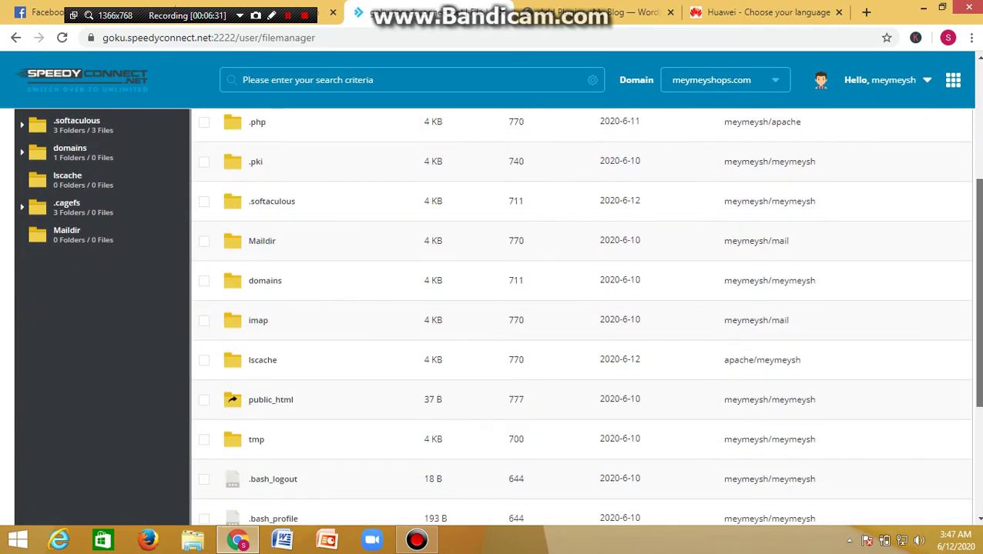
scroll(493, 308, up, 3)
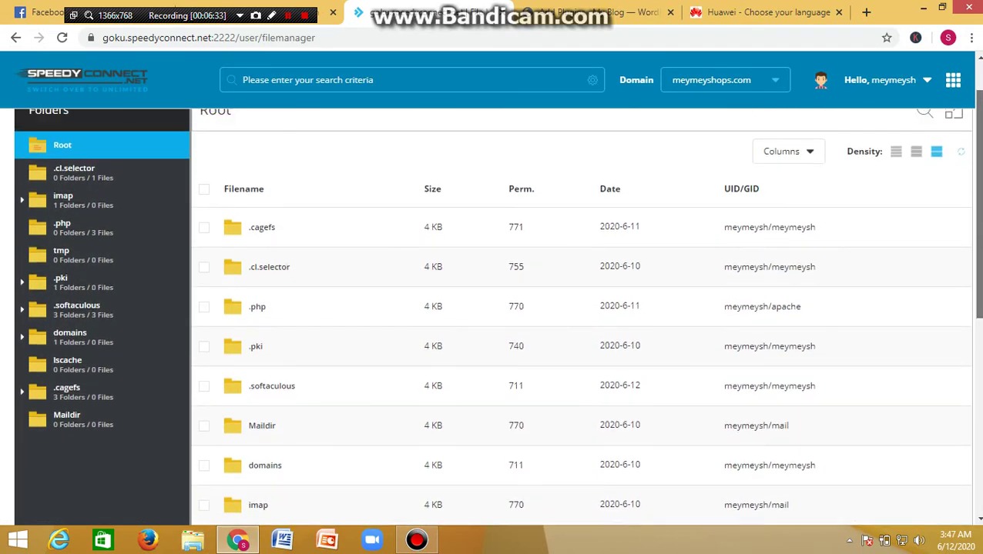
scroll(493, 308, down, 3)
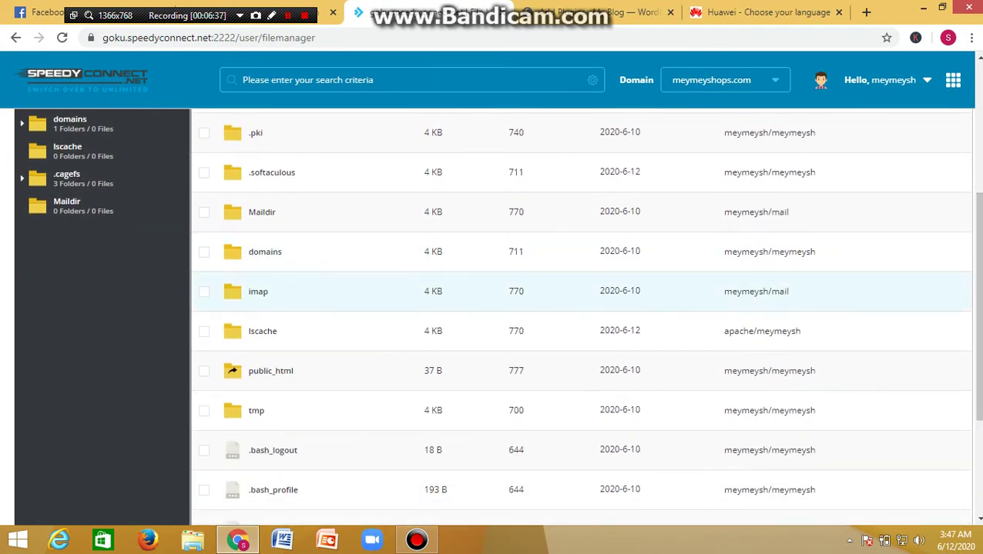
right_click(299, 371)
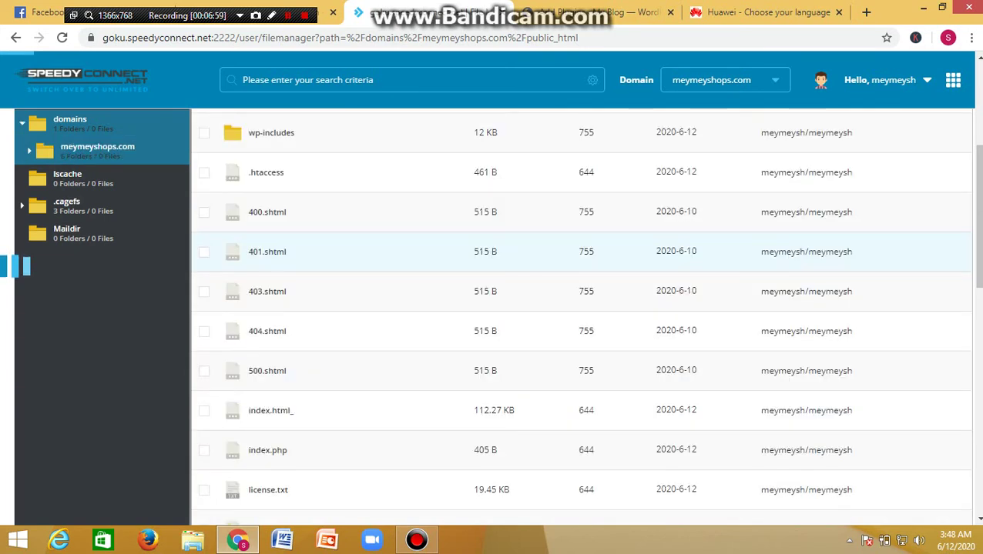
Step: Open the plugins folder inside the wp-content folder of the WordPress installation
scroll(493, 316, up, 2)
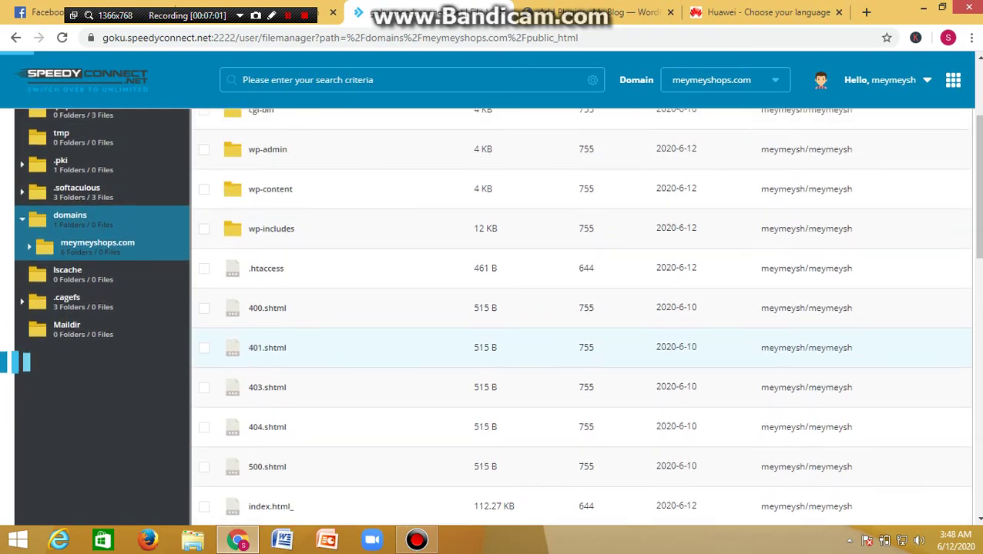
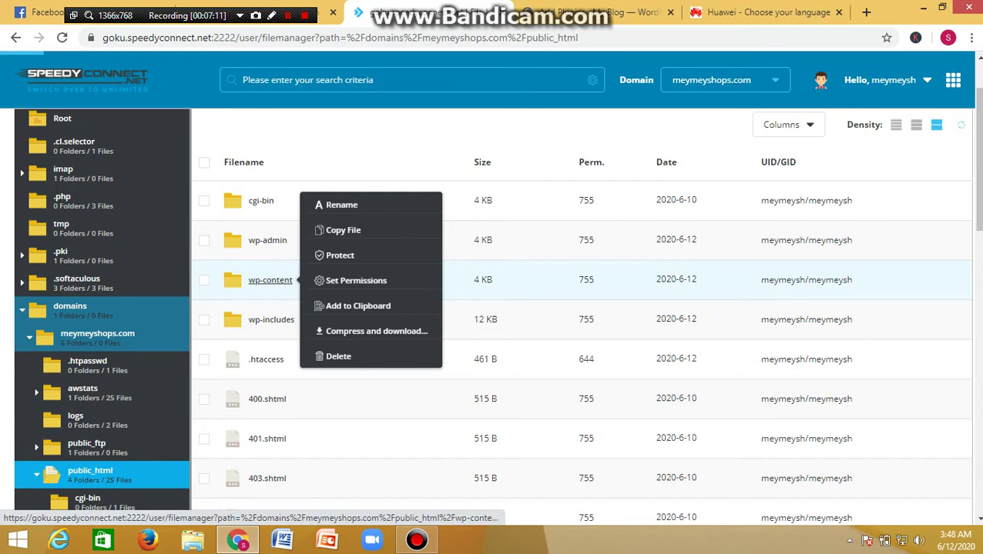
click(271, 282)
click(263, 280)
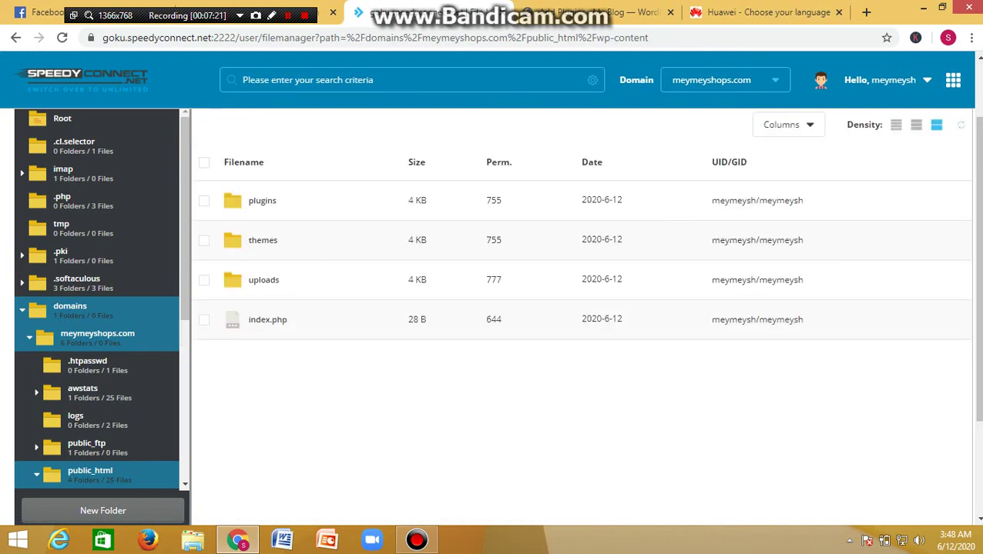
scroll(497, 297, up, 2)
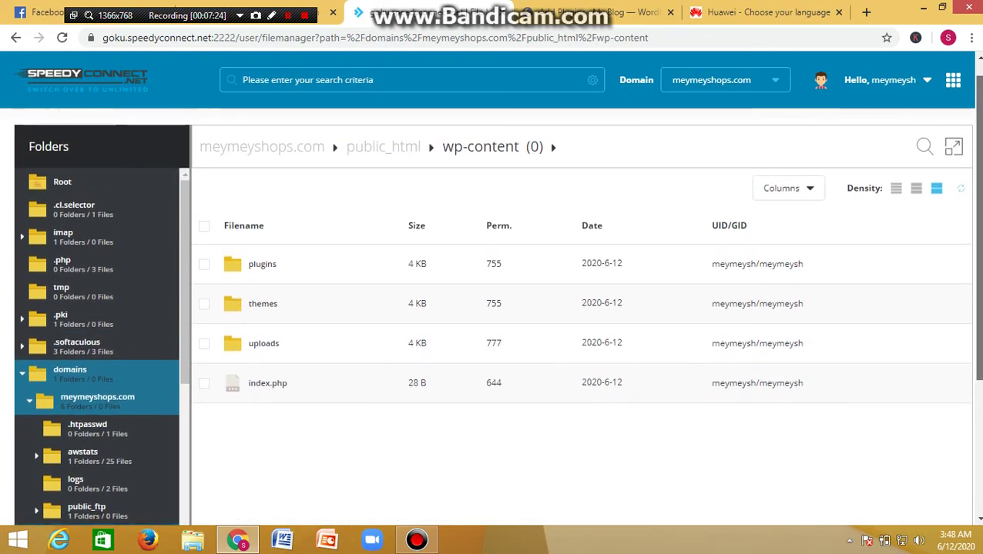
right_click(278, 274)
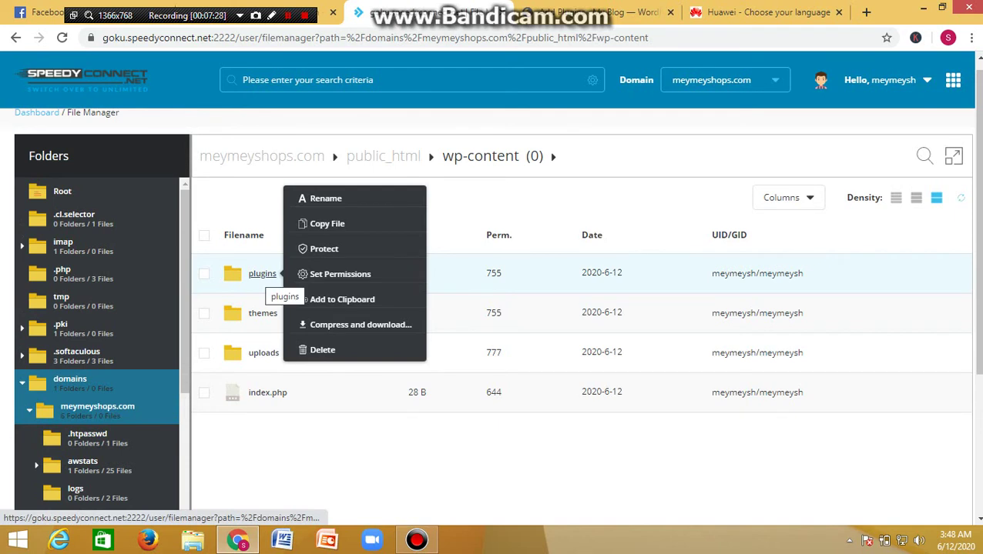
click(279, 274)
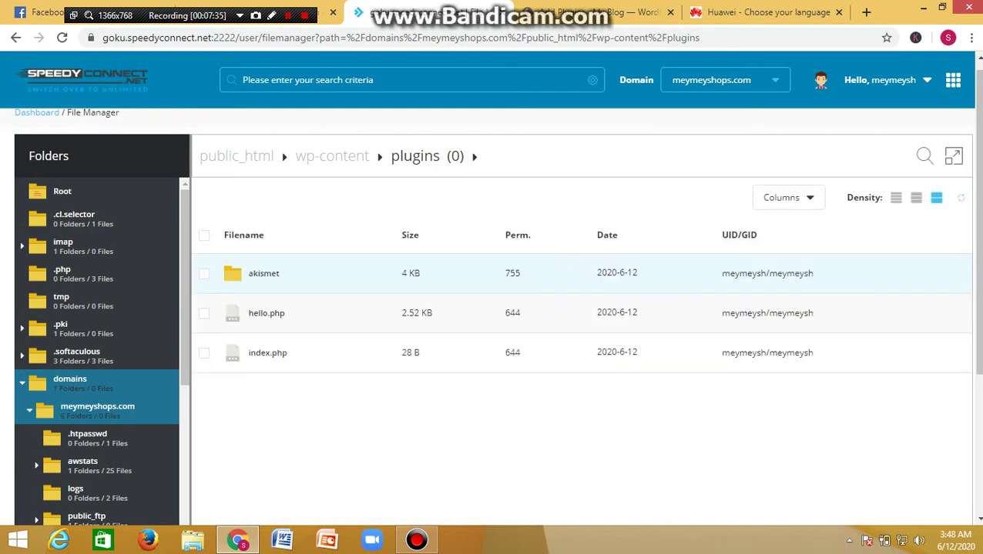
Step: Expand the file manager to full screen and upload instabuilder2.zip to /domains/meymeyshops.com/public_html/wp-content/plugins
right_click(287, 314)
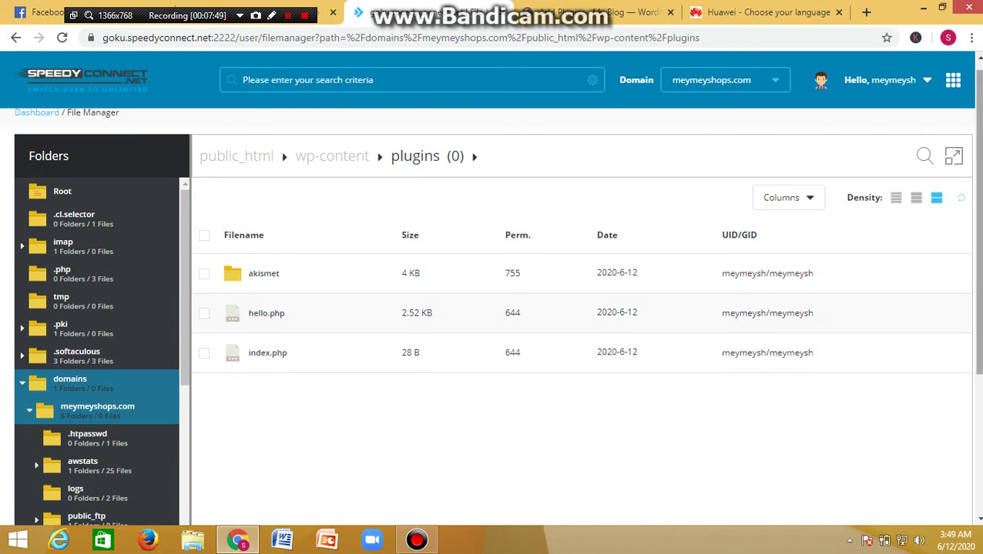
click(953, 157)
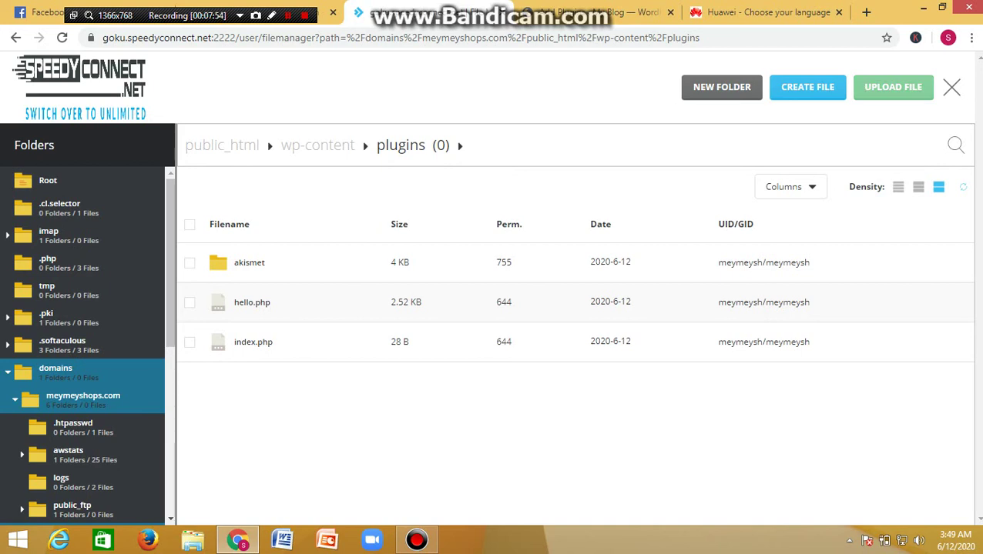
click(892, 86)
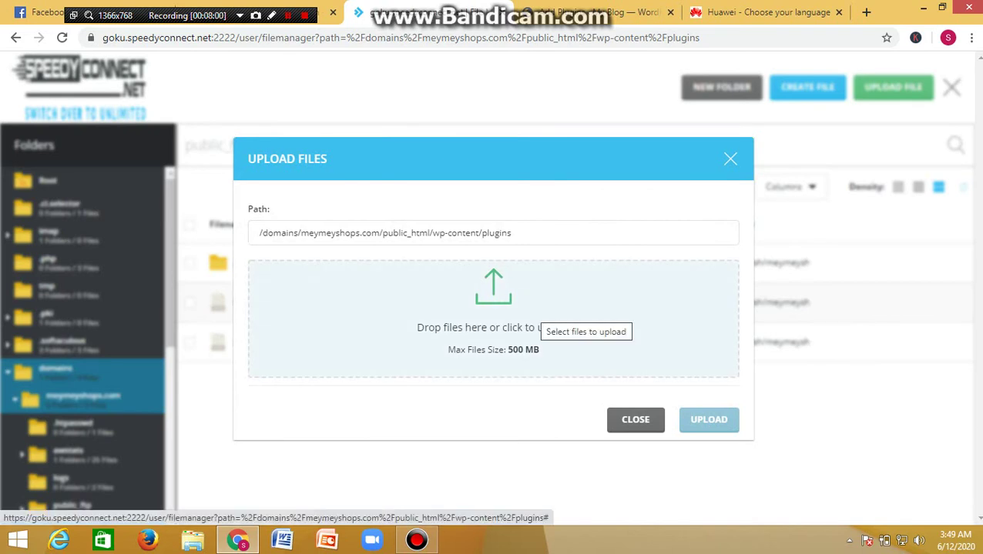
click(539, 326)
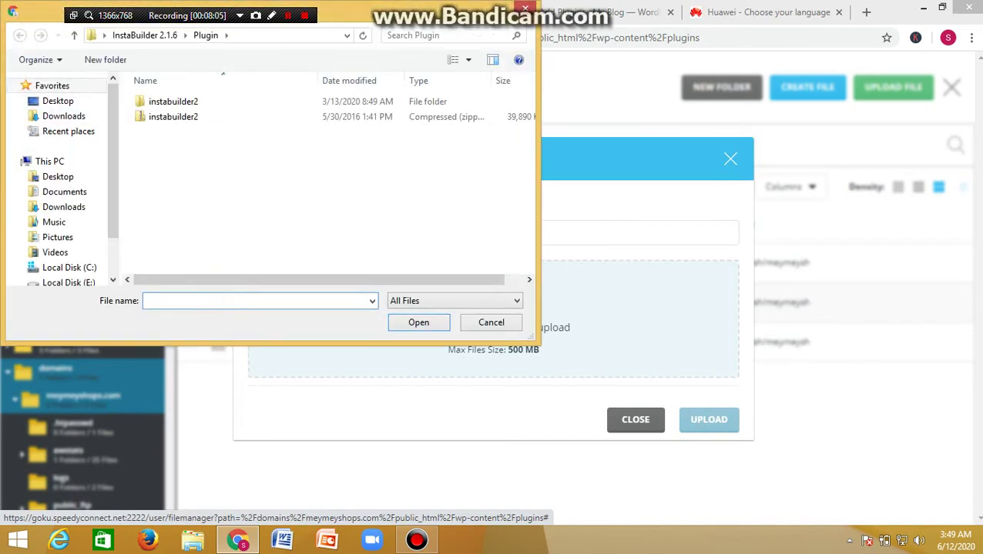
click(173, 116)
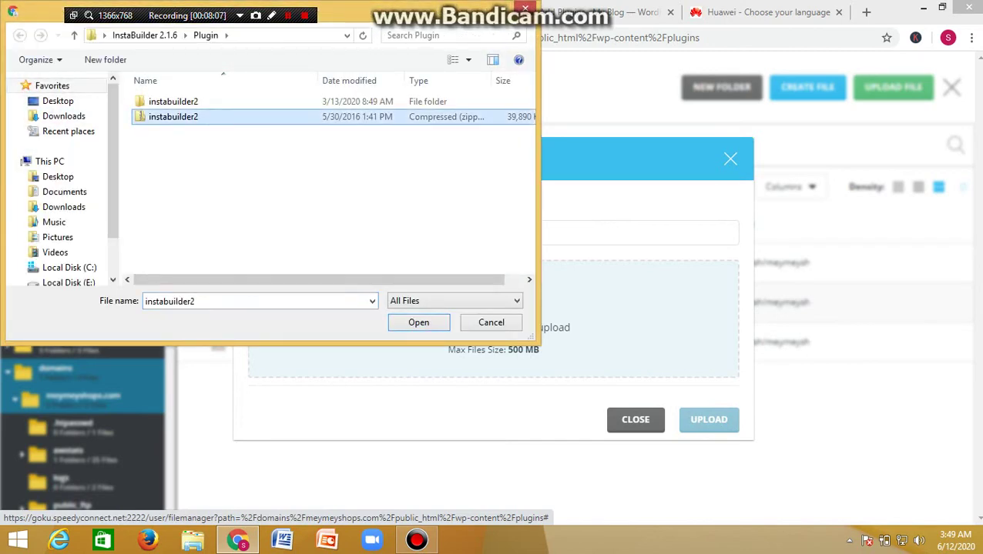
key(Return)
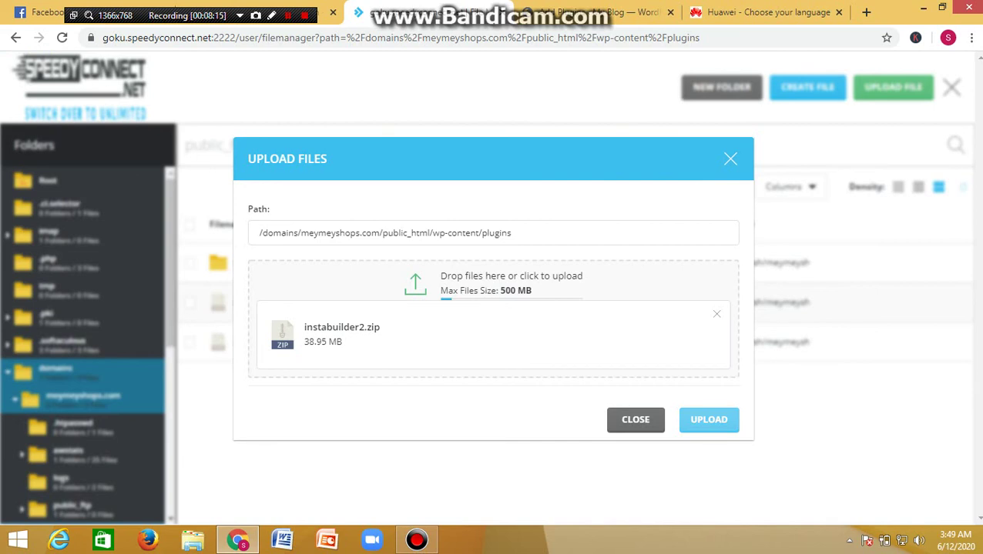
click(708, 419)
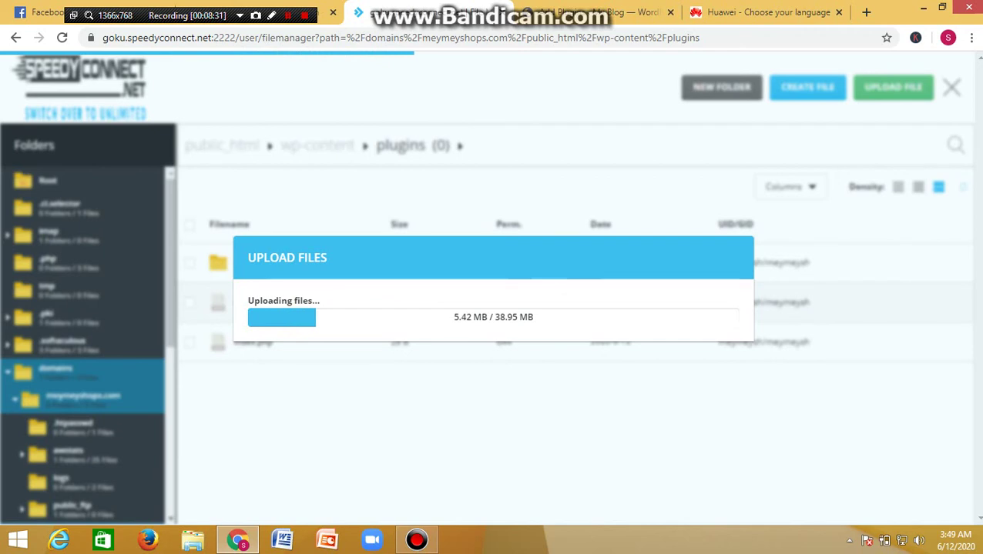
key(shift+F12)
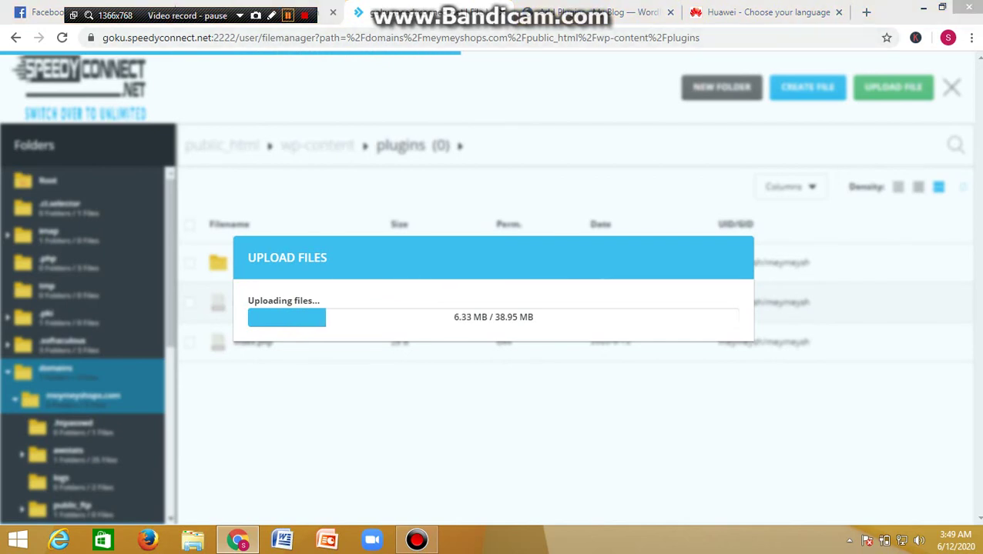
key(shift+F12)
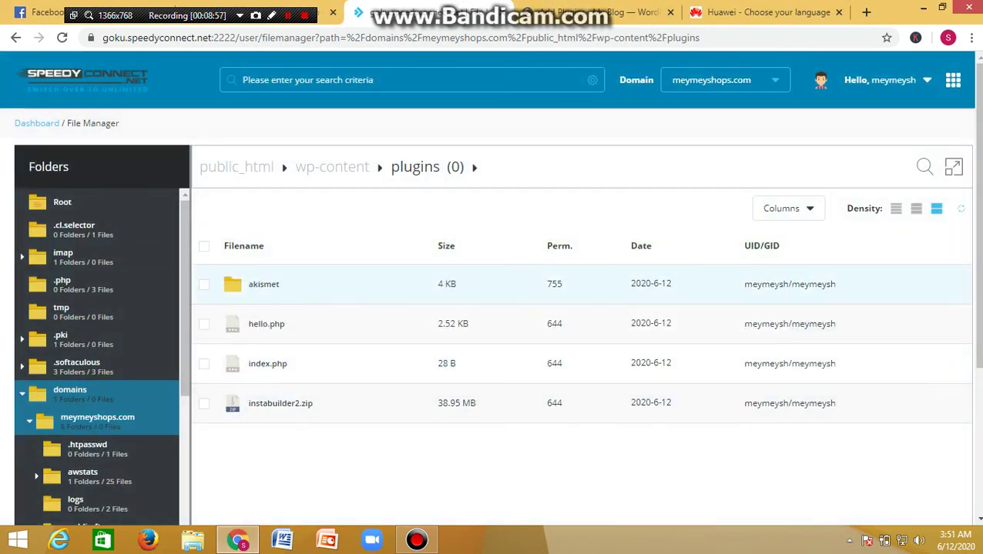
right_click(293, 404)
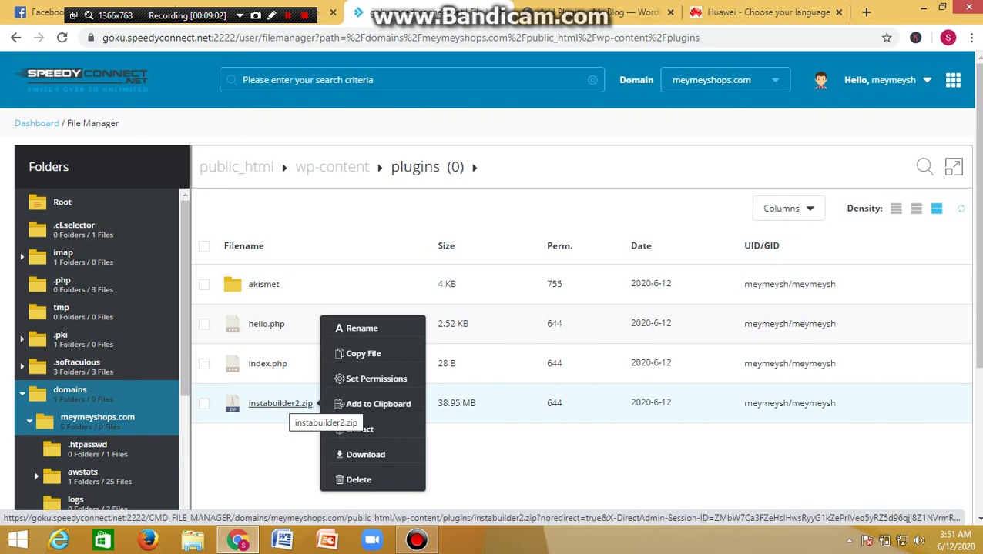
click(281, 404)
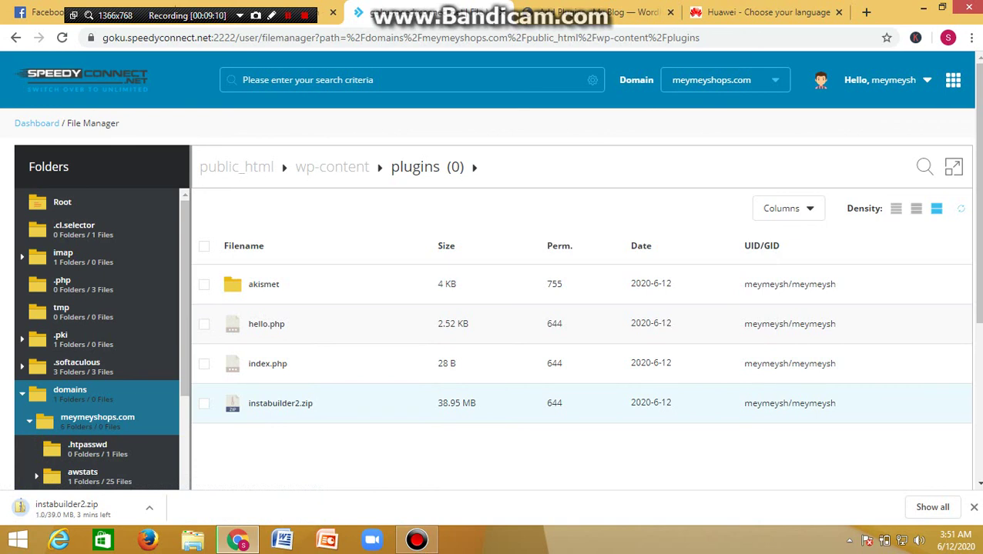
click(953, 167)
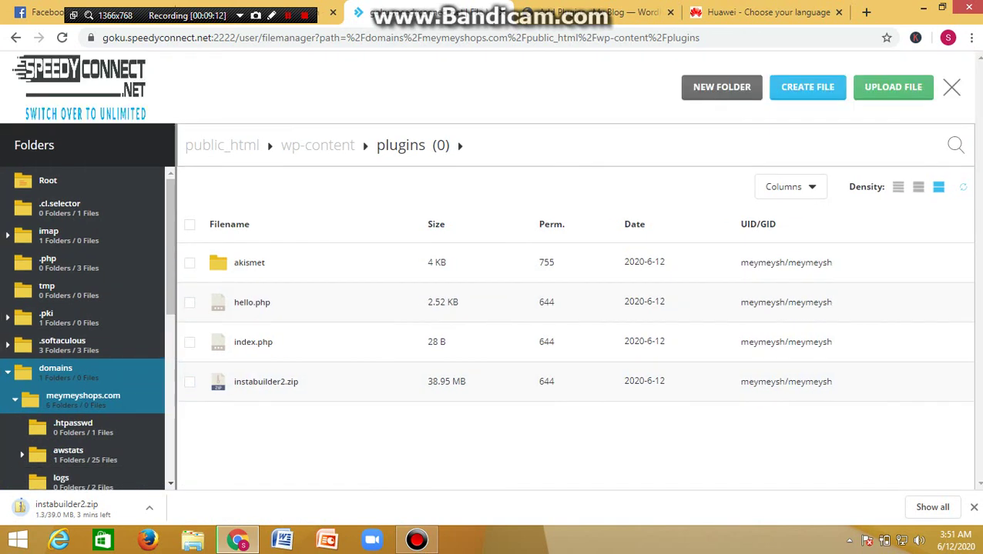
right_click(302, 382)
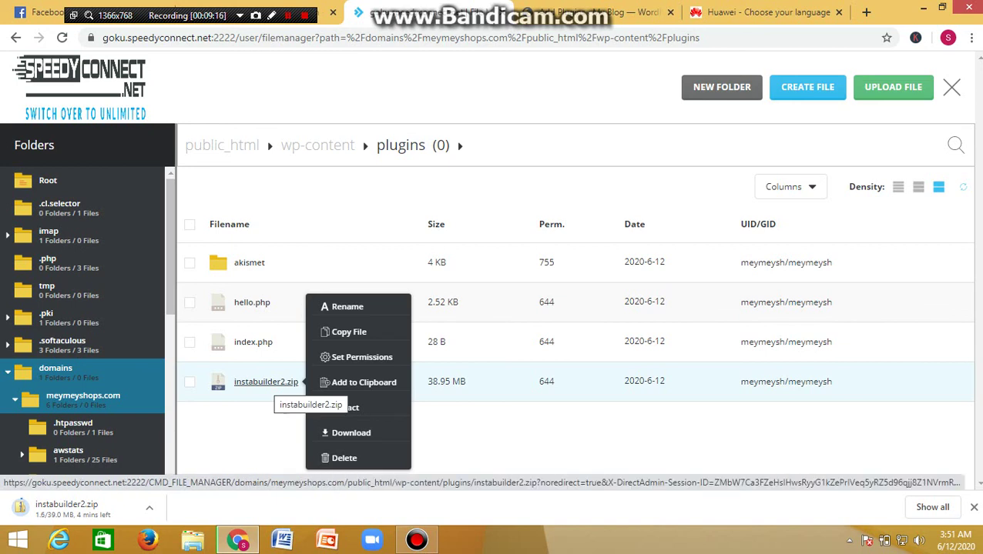
key(Escape)
click(191, 381)
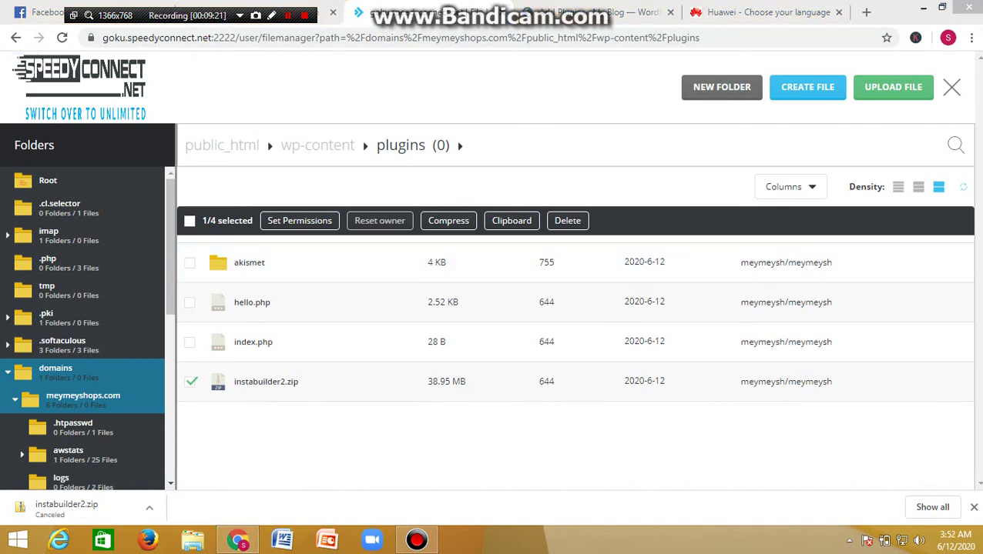
right_click(301, 382)
key(Escape)
right_click(301, 382)
key(Escape)
click(301, 382)
Step: Extract instabuilder2.zip into /domains/meymeyshops.com/public_html/wp-content/plugins/
right_click(300, 382)
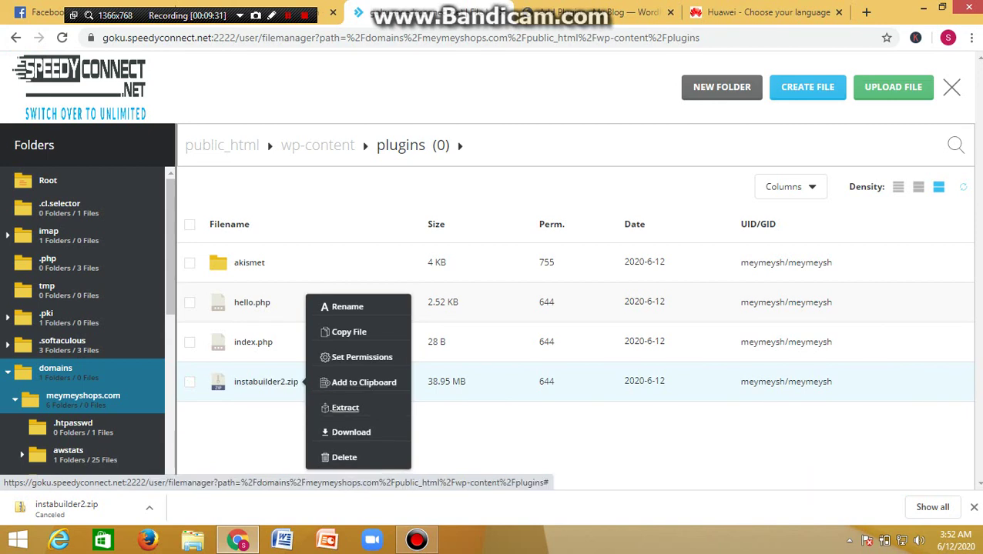
click(345, 408)
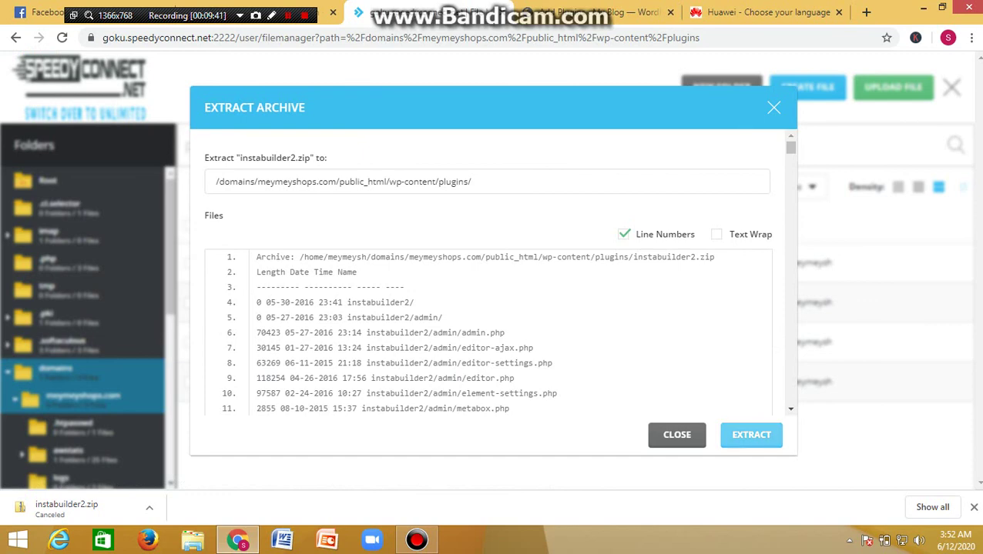
click(751, 435)
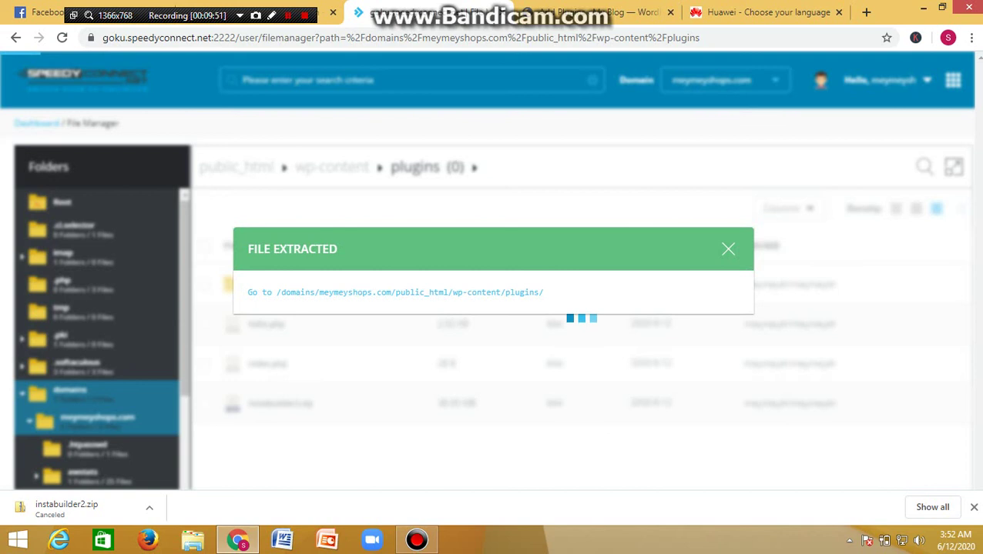
key(shift+F12)
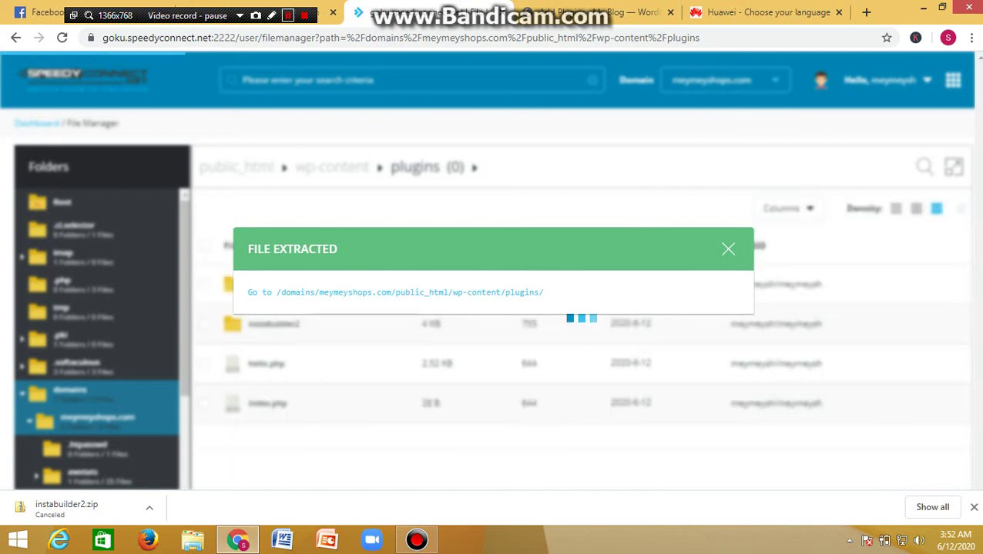
key(shift+F12)
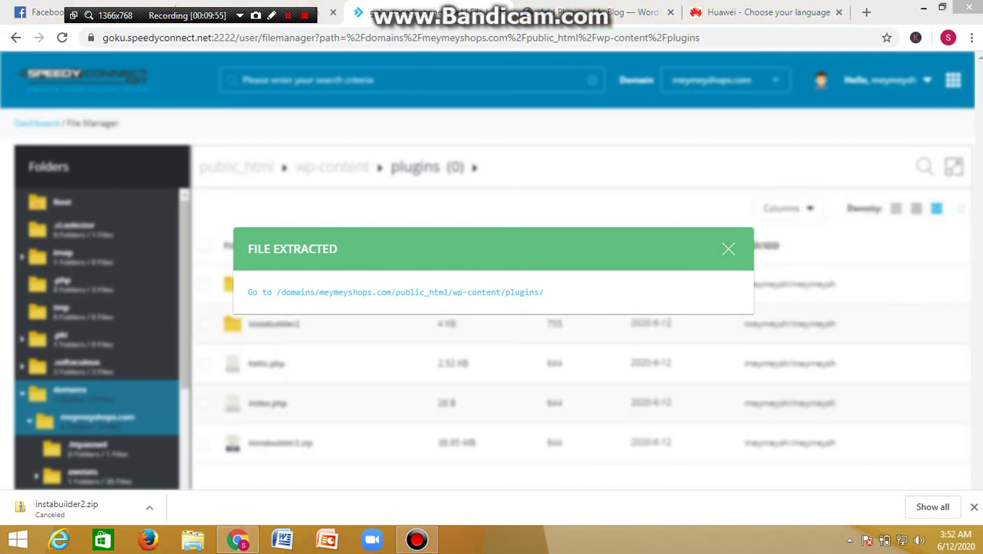